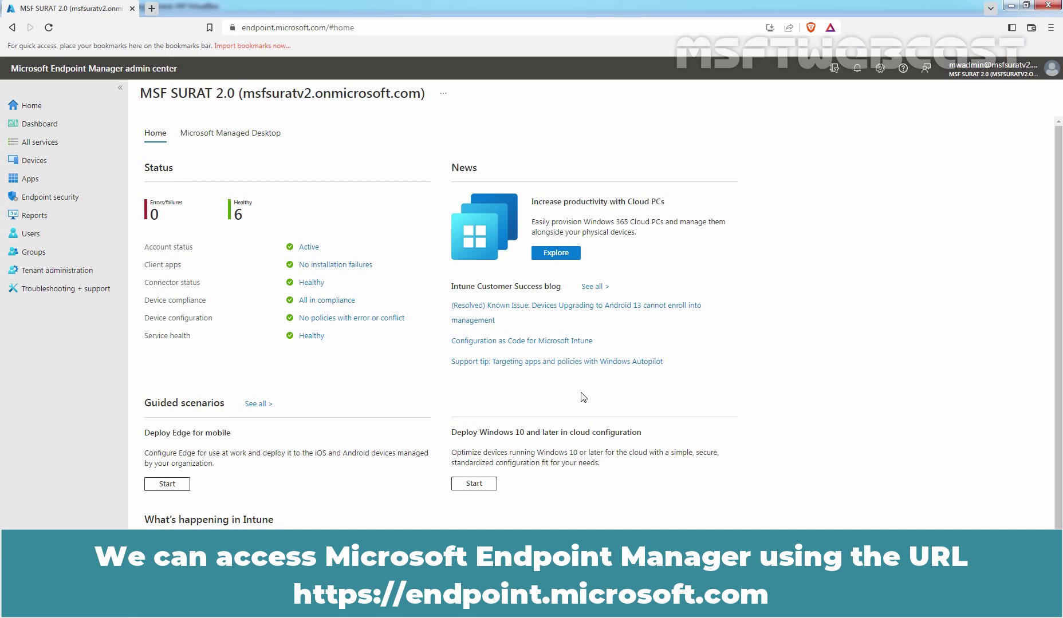
# - Open Test_WinClient's members to confirm LABWIN10-CLI01 and LABWIN10-CLI02 are listed
pyautogui.click(30, 258)
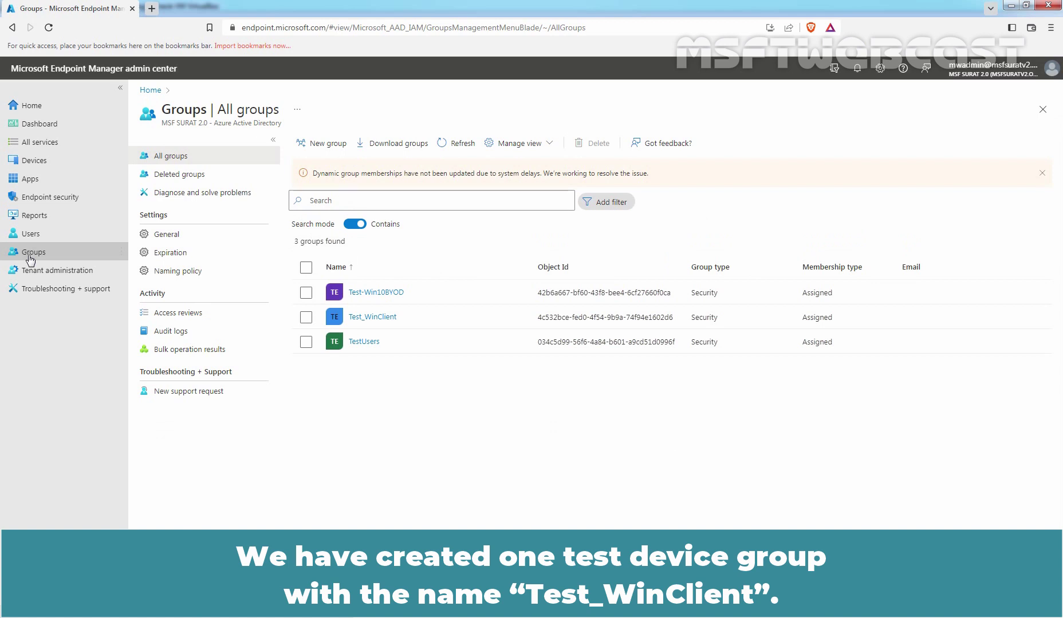
pyautogui.click(383, 317)
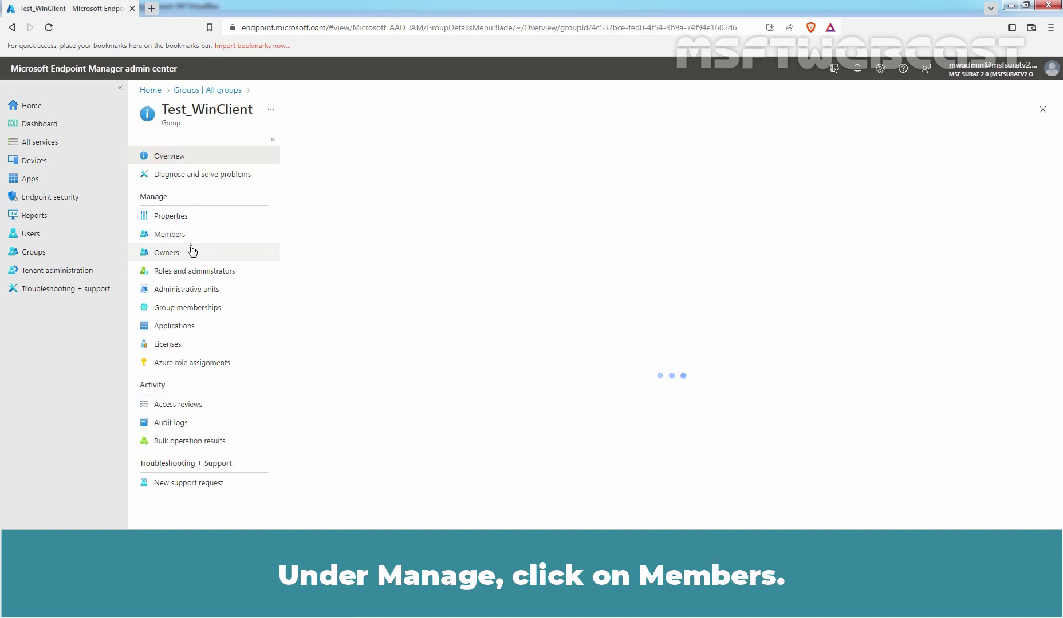
pyautogui.click(172, 239)
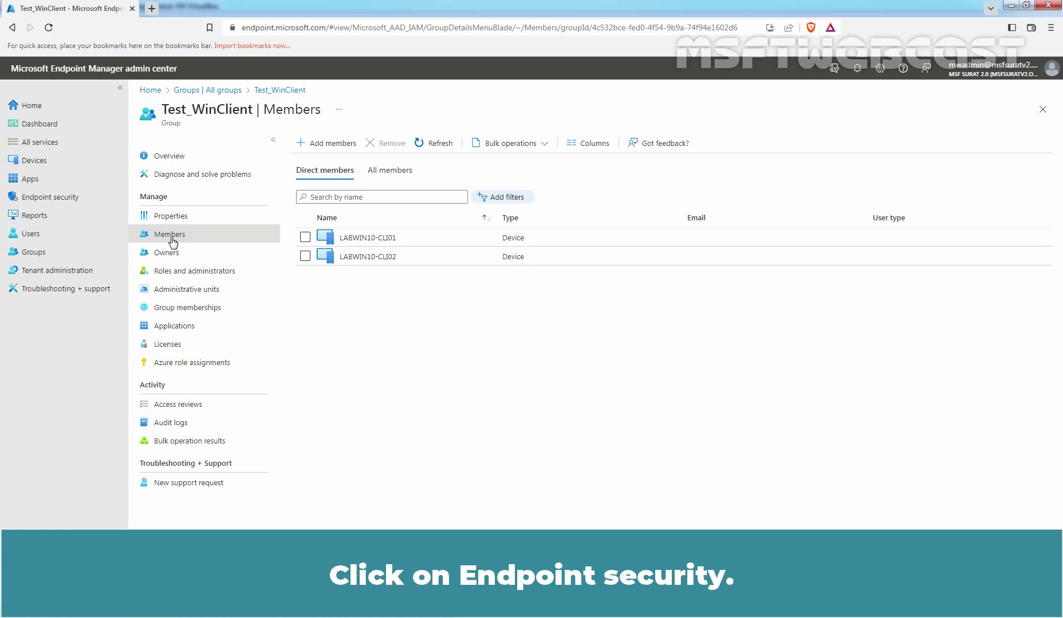
# - Go to Endpoint security > Antivirus and start creating a new policy
pyautogui.click(52, 198)
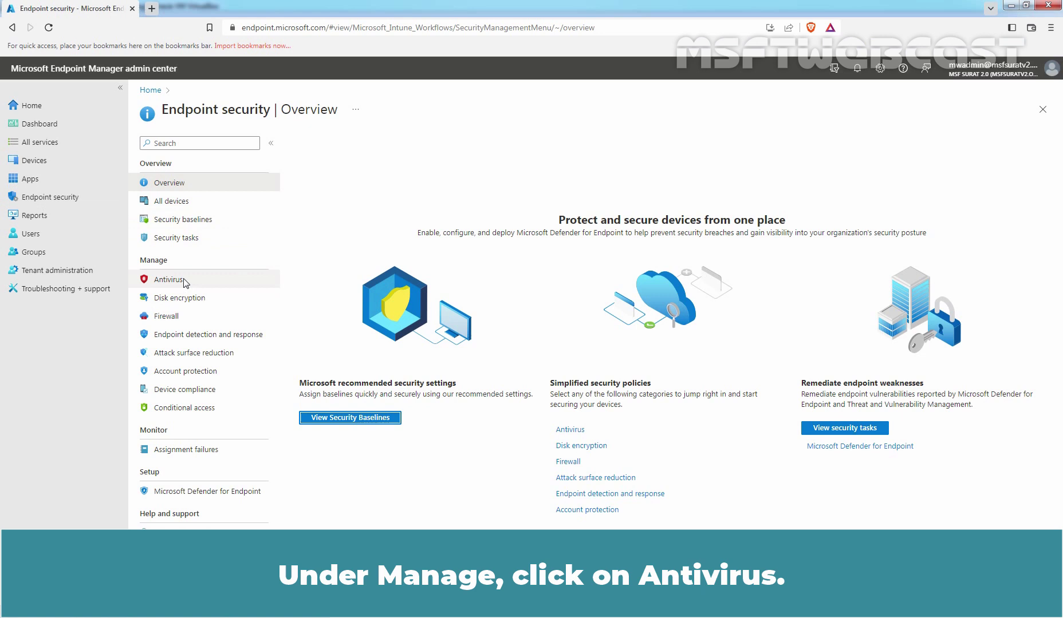
pyautogui.click(185, 283)
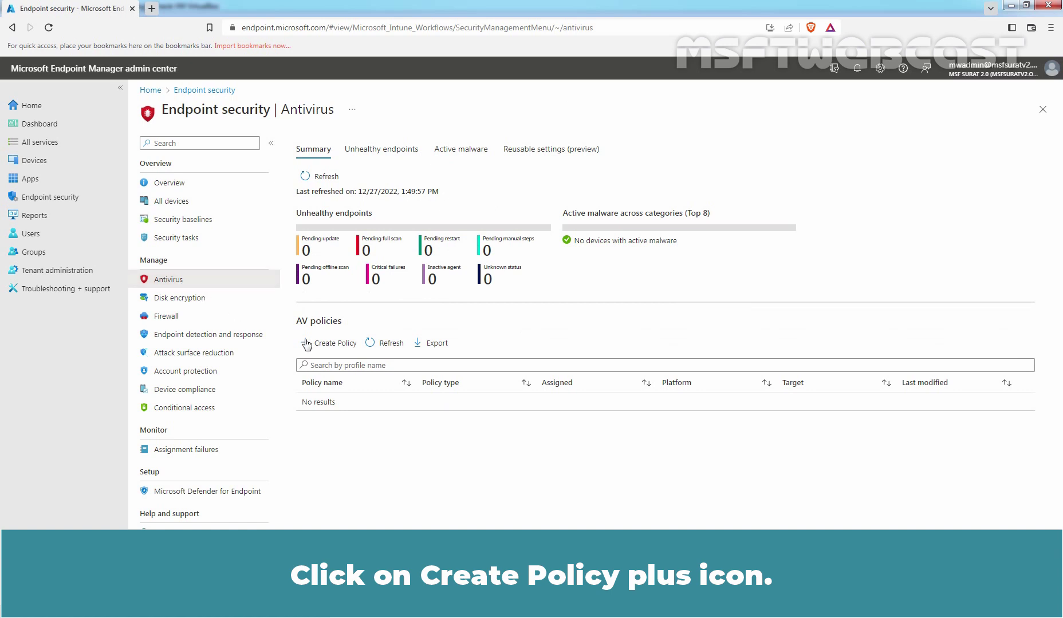
pyautogui.click(334, 343)
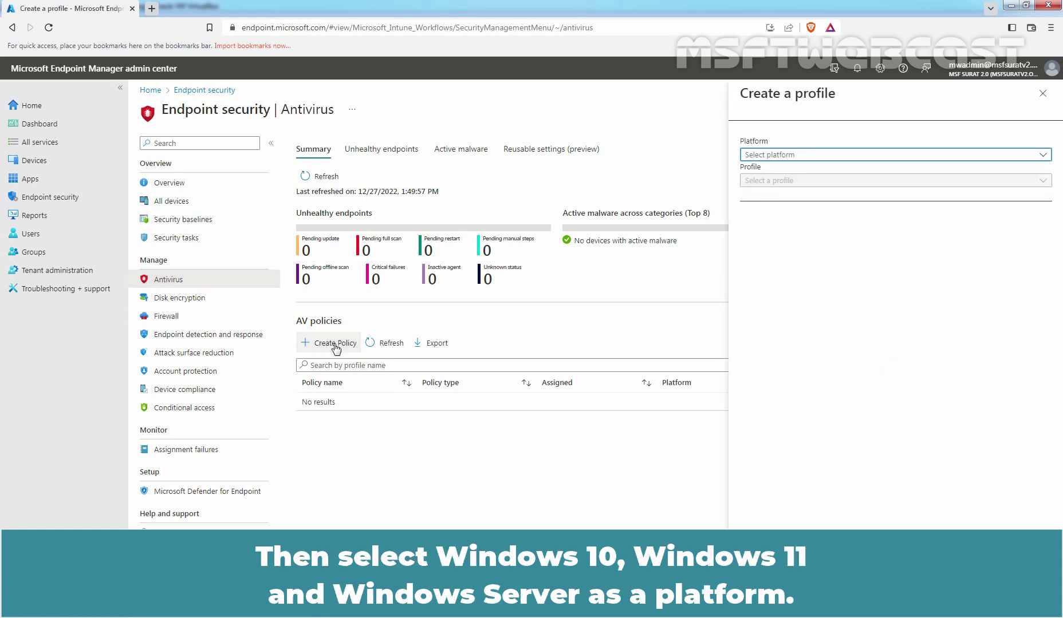
# - Choose platform Windows 10, Windows 11, and Windows Server with the Microsoft Defender Antivirus profile
pyautogui.click(782, 157)
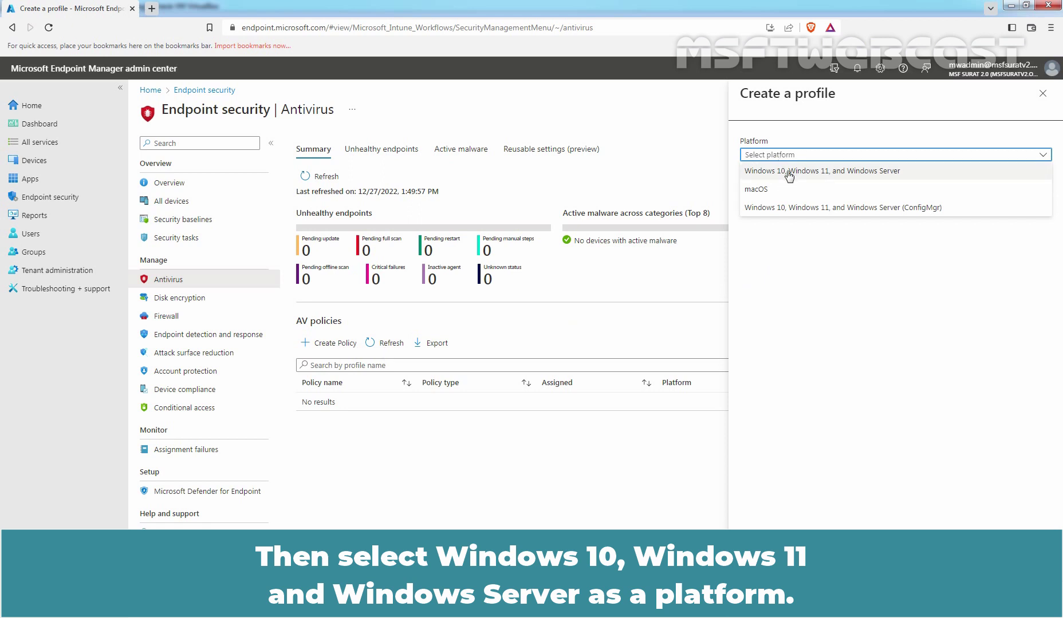
pyautogui.click(789, 172)
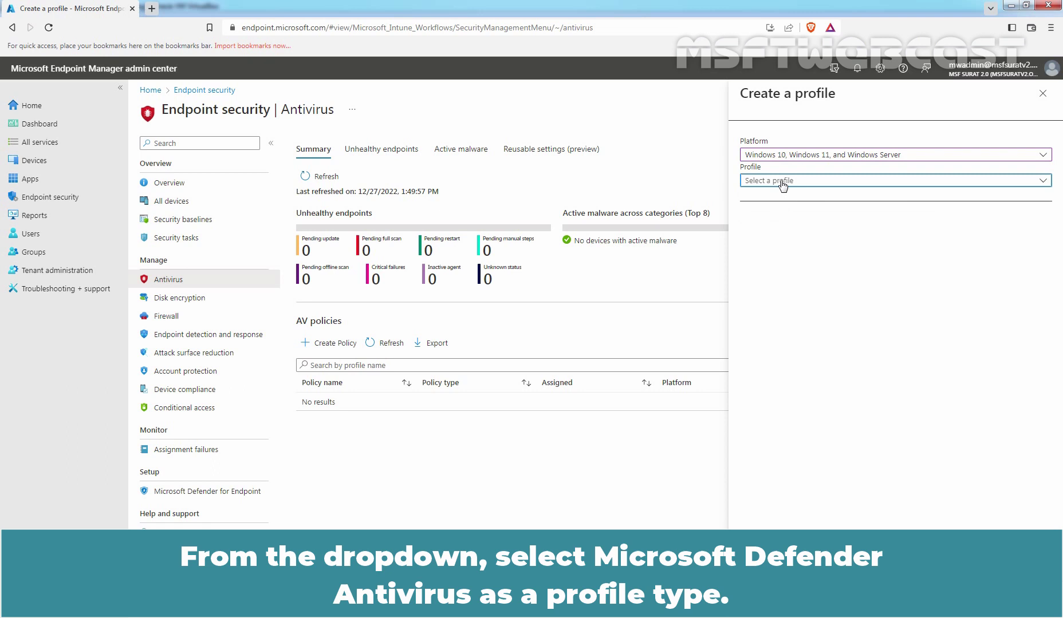
pyautogui.click(782, 185)
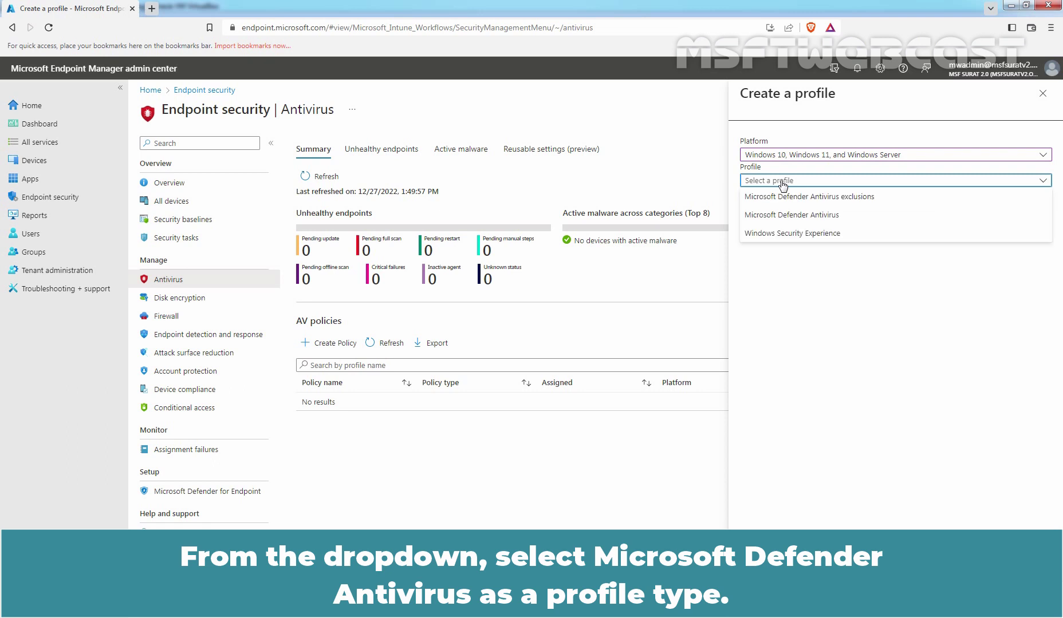
pyautogui.click(784, 217)
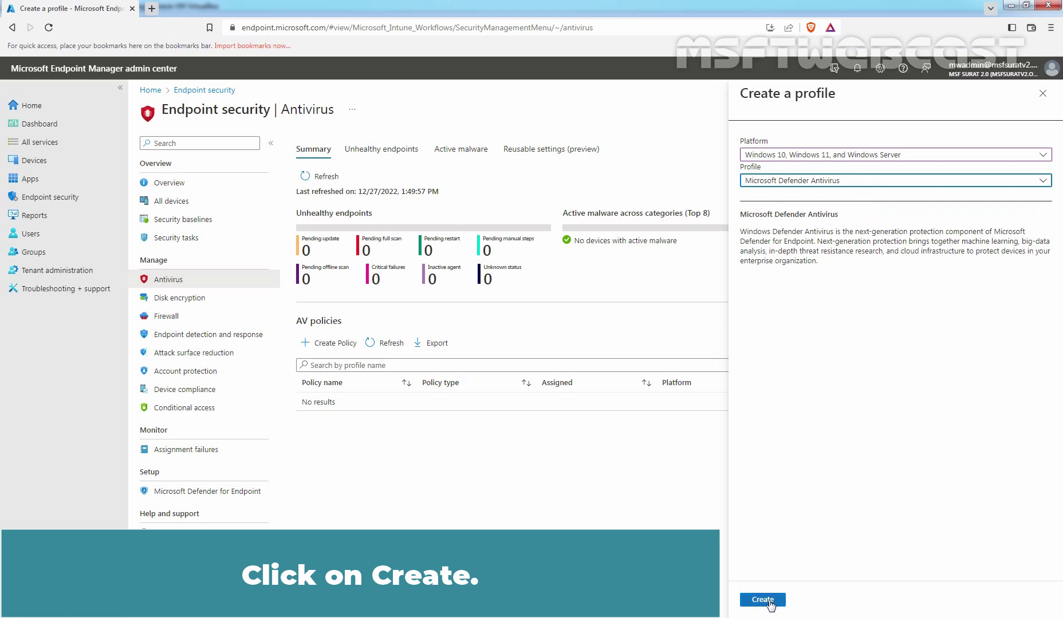
pyautogui.click(765, 601)
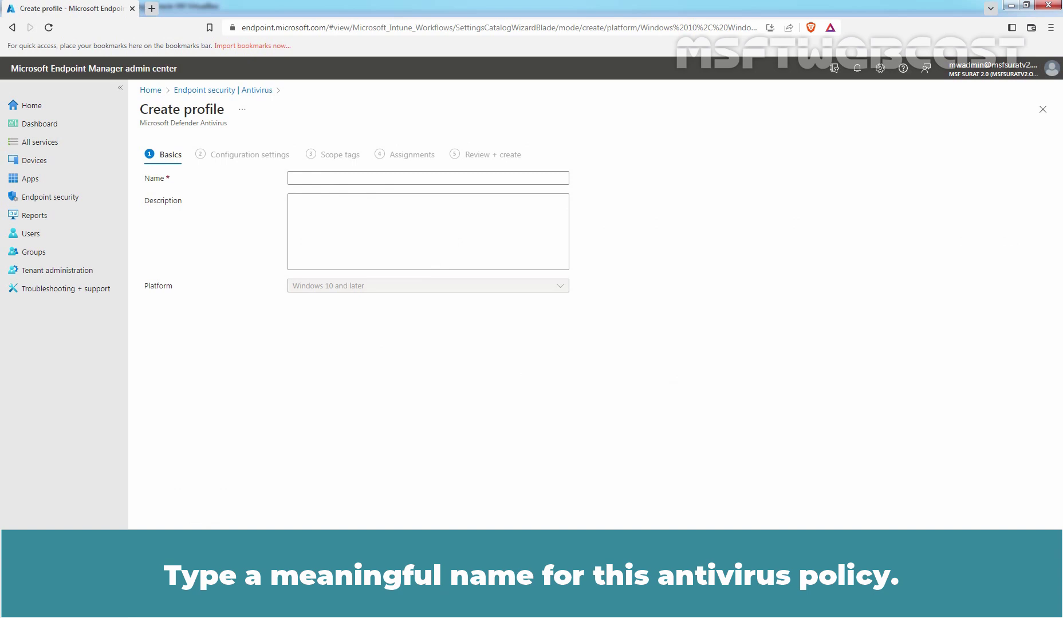
# - Name the policy 'Test - Microsoft Defender Antivirus Policy for Windows Devices' and add a test description
pyautogui.click(309, 177)
pyautogui.write('Test - Microsoft Defender Antivirus Policy for Windows Devices')
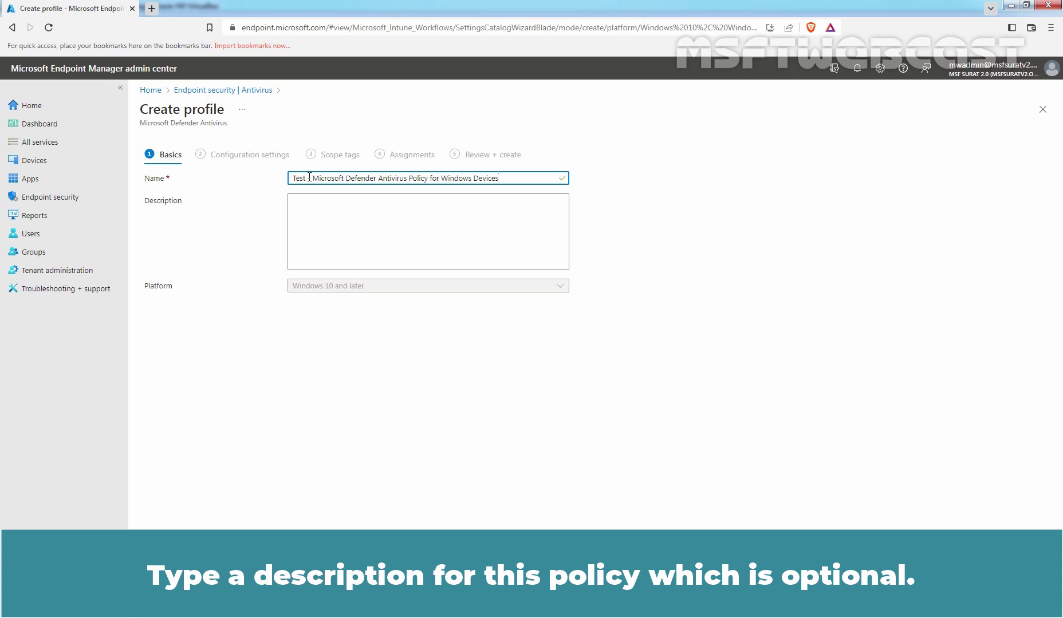
pyautogui.click(337, 217)
pyautogui.write('This is a test microsoft defender antivirus policy for windows 10 devices.')
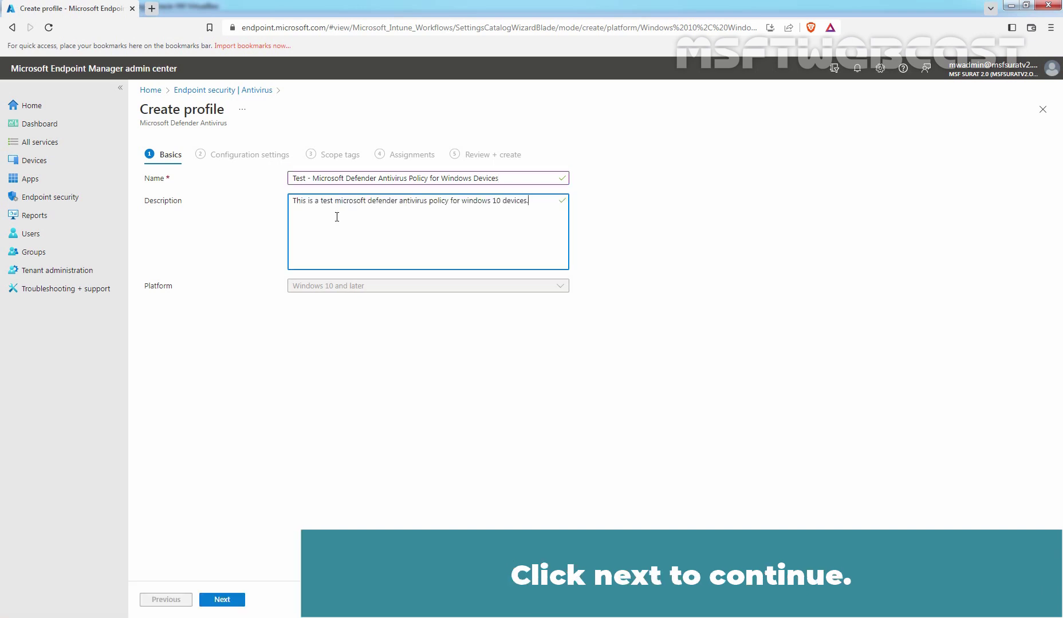
# - Advance to Configuration settings and bring up the Allow Archive Scanning info tooltip
pyautogui.click(222, 601)
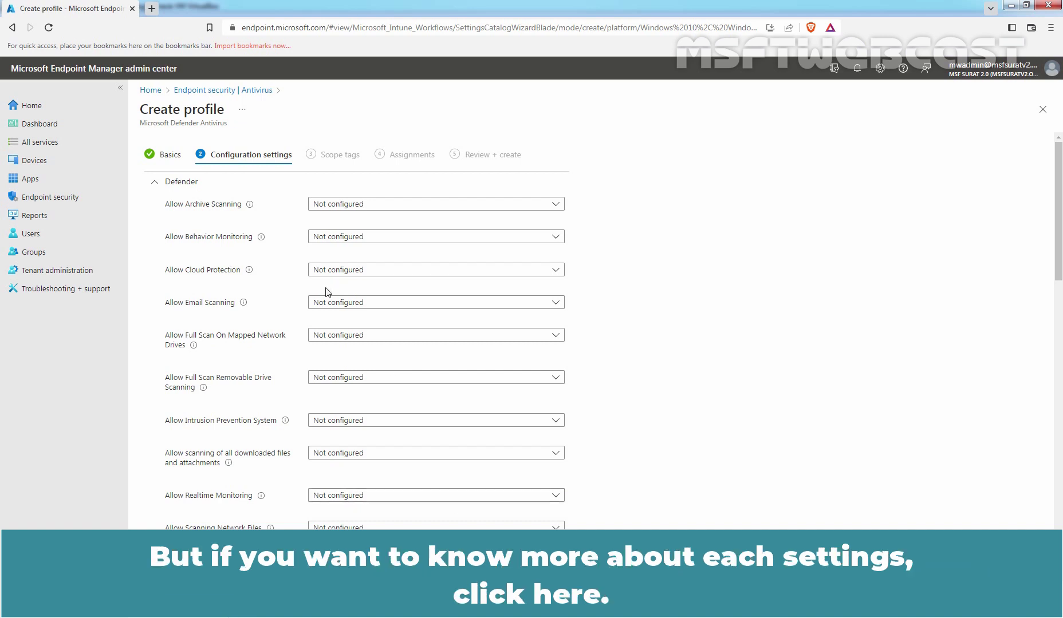
pyautogui.moveTo(250, 207)
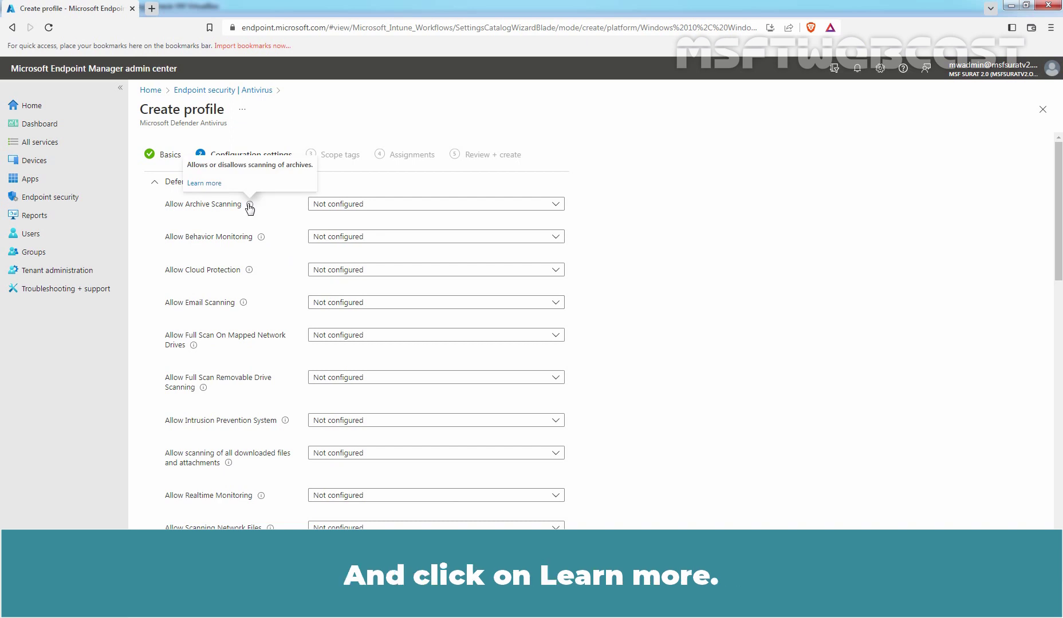
# - Open the Policy CSP - Defender article and read through the archive, behavior and cloud settings
pyautogui.click(213, 184)
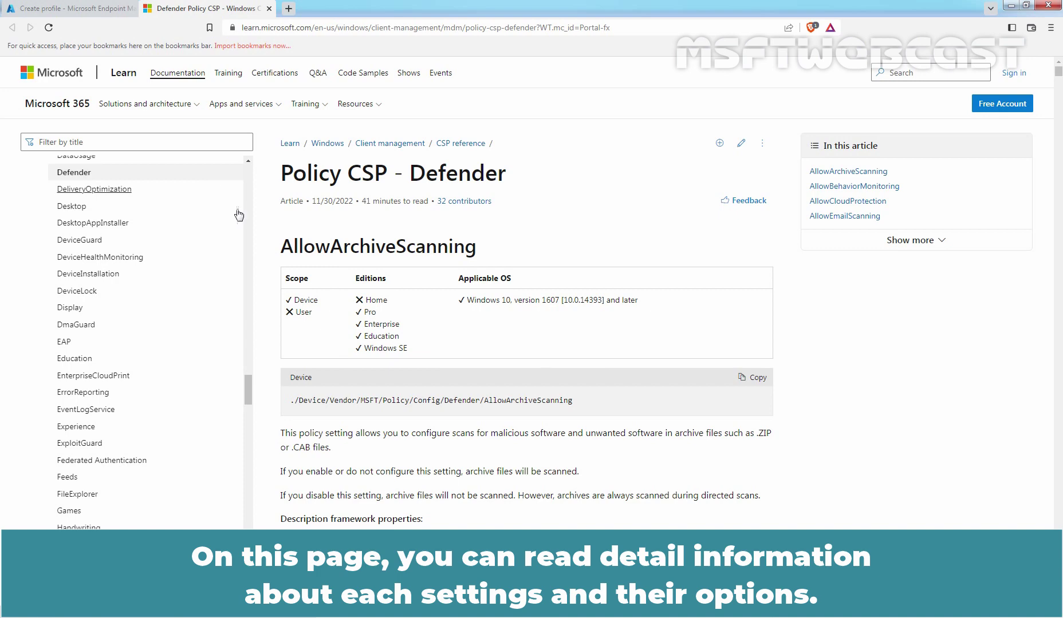
pyautogui.scroll(-2, 549, 395)
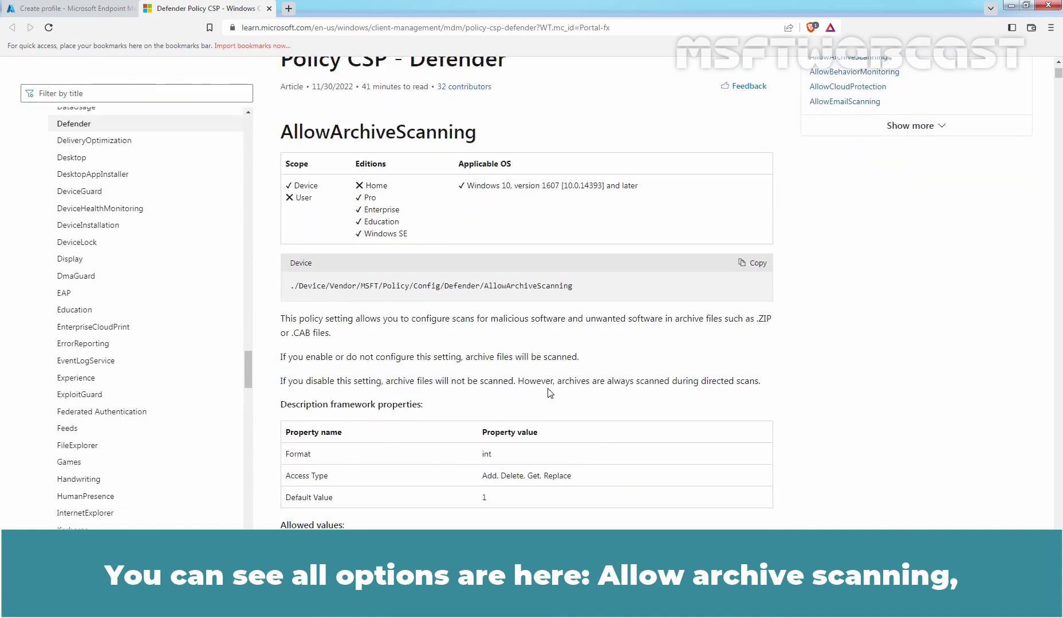
pyautogui.scroll(-12, 549, 393)
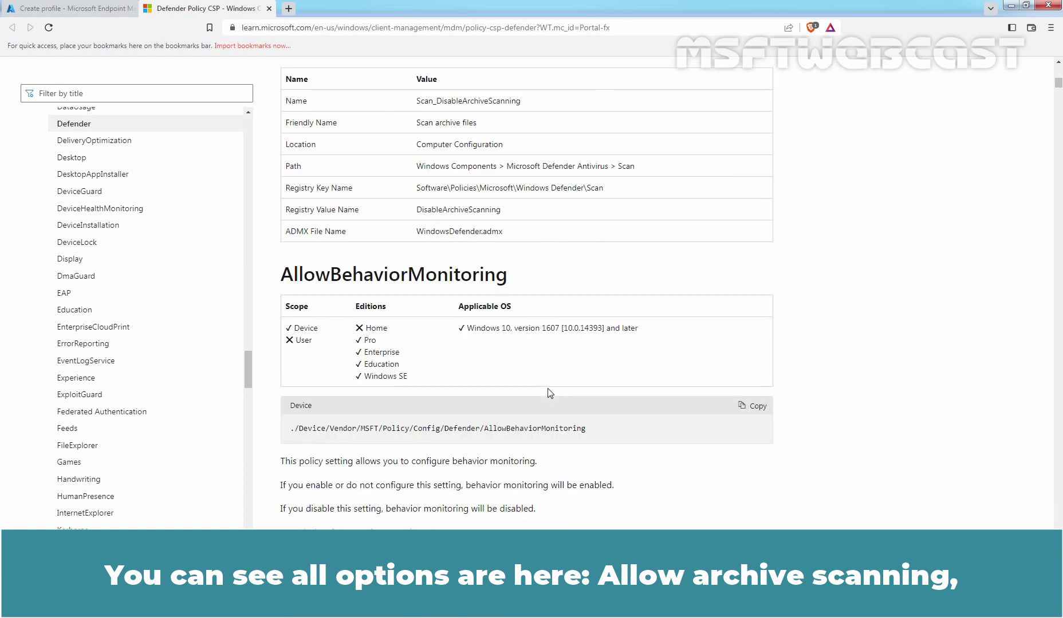
pyautogui.scroll(-7, 550, 393)
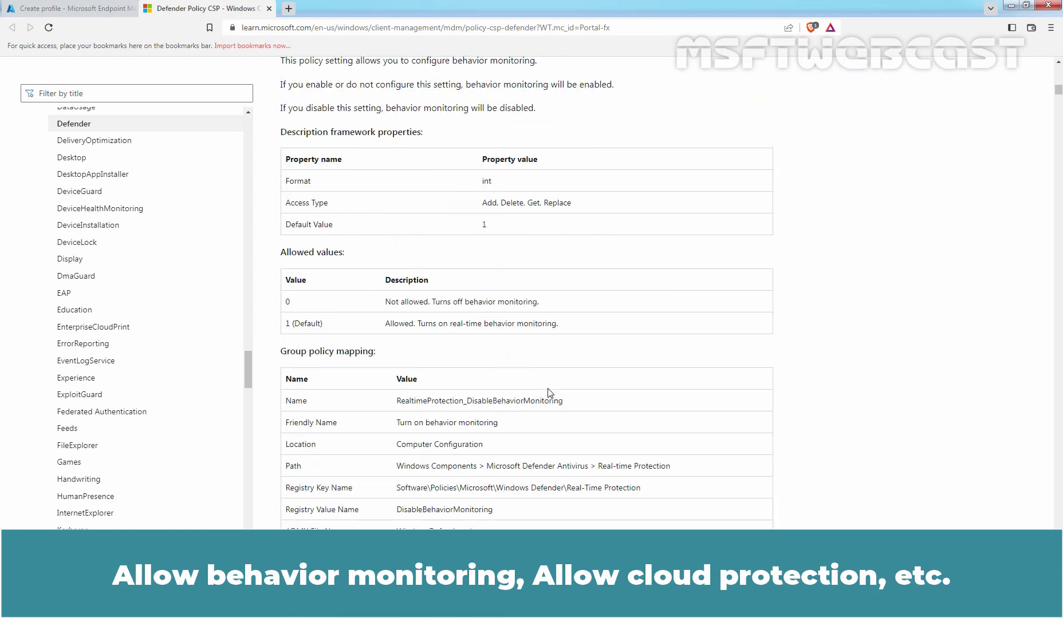
pyautogui.scroll(-2, 549, 393)
pyautogui.scroll(-18, 548, 393)
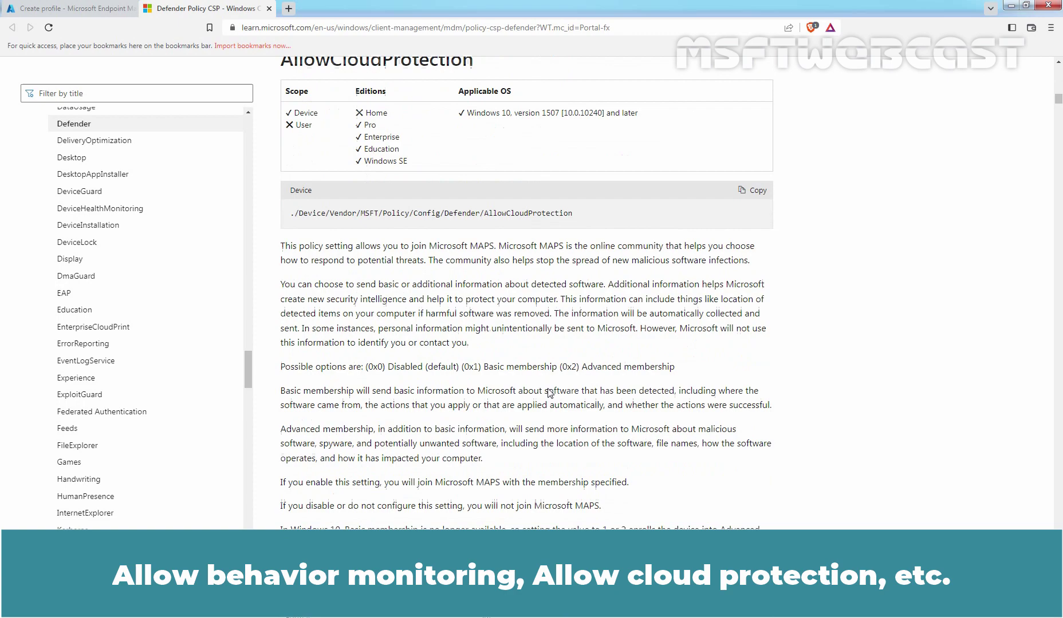
pyautogui.scroll(-1, 548, 393)
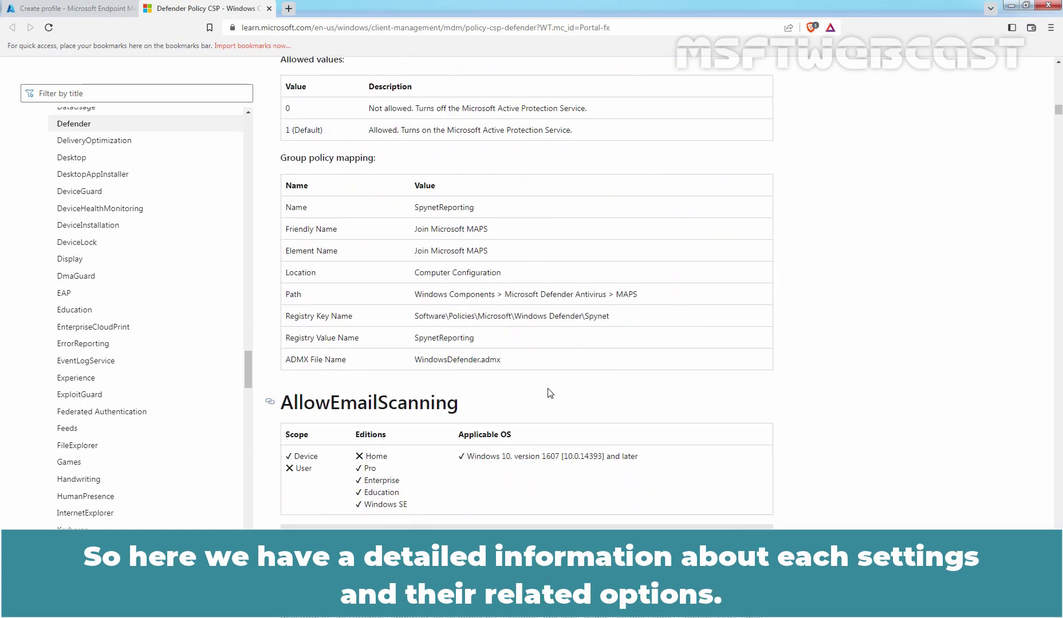
pyautogui.scroll(20, 548, 393)
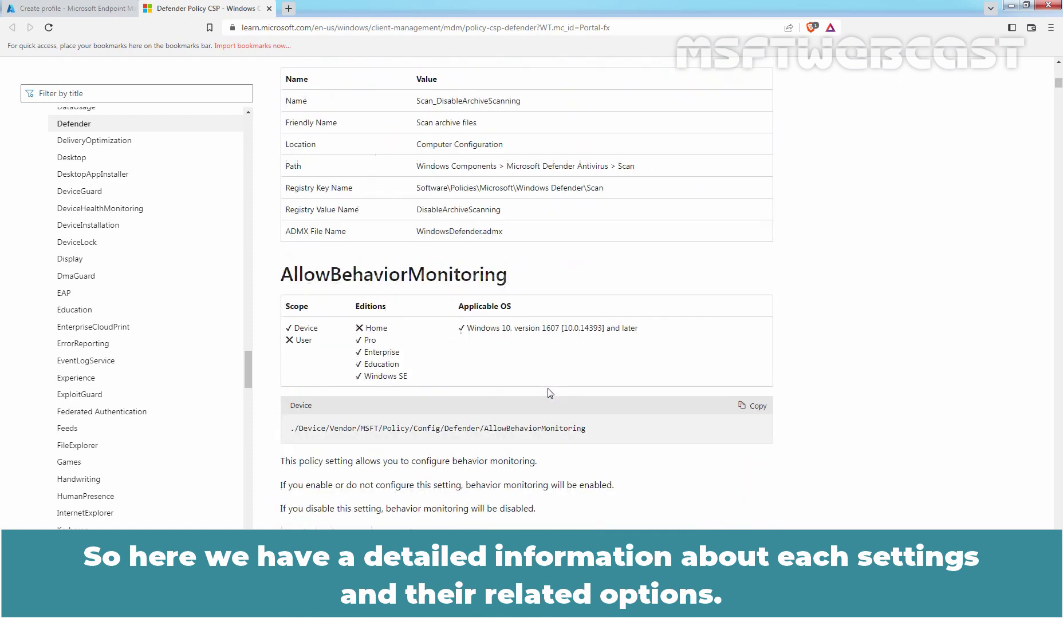
pyautogui.scroll(12, 549, 393)
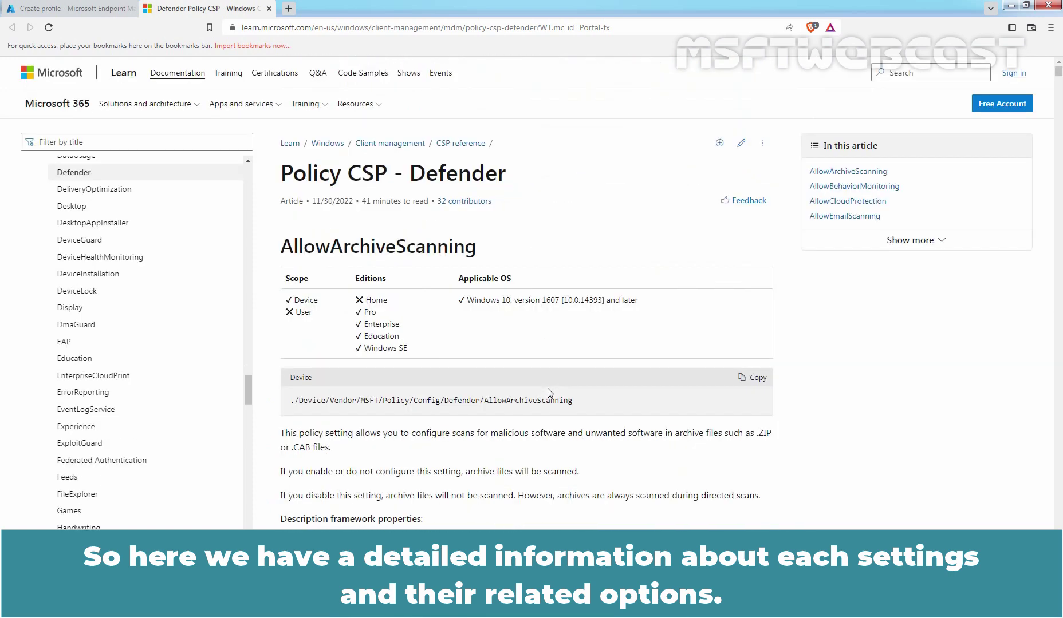
# - Back in the policy, set archive scanning, cloud protection and email scanning to Allowed
pyautogui.click(269, 8)
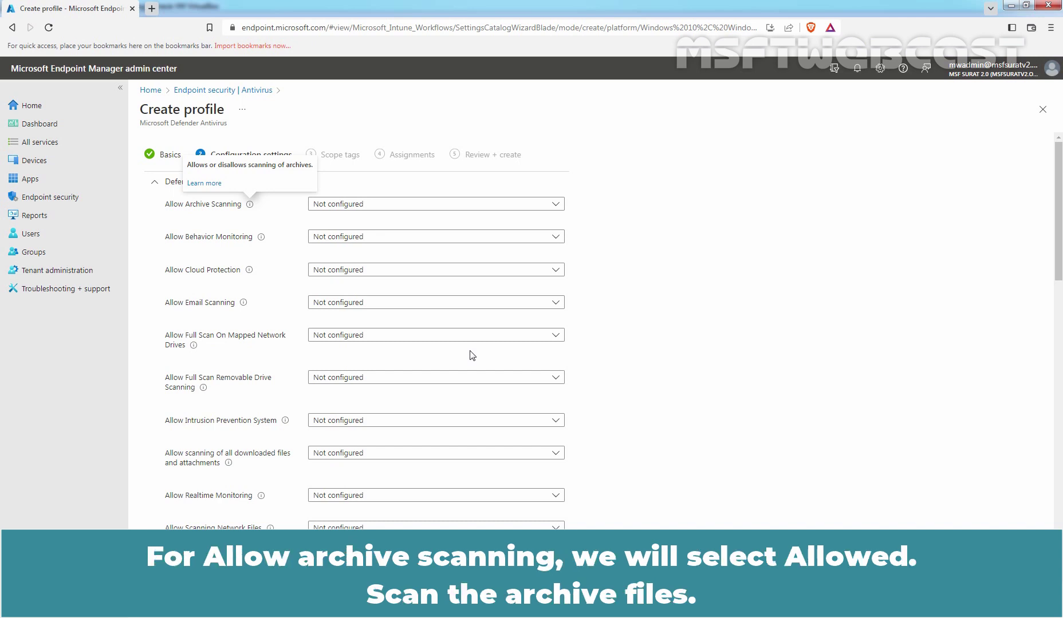
pyautogui.click(390, 205)
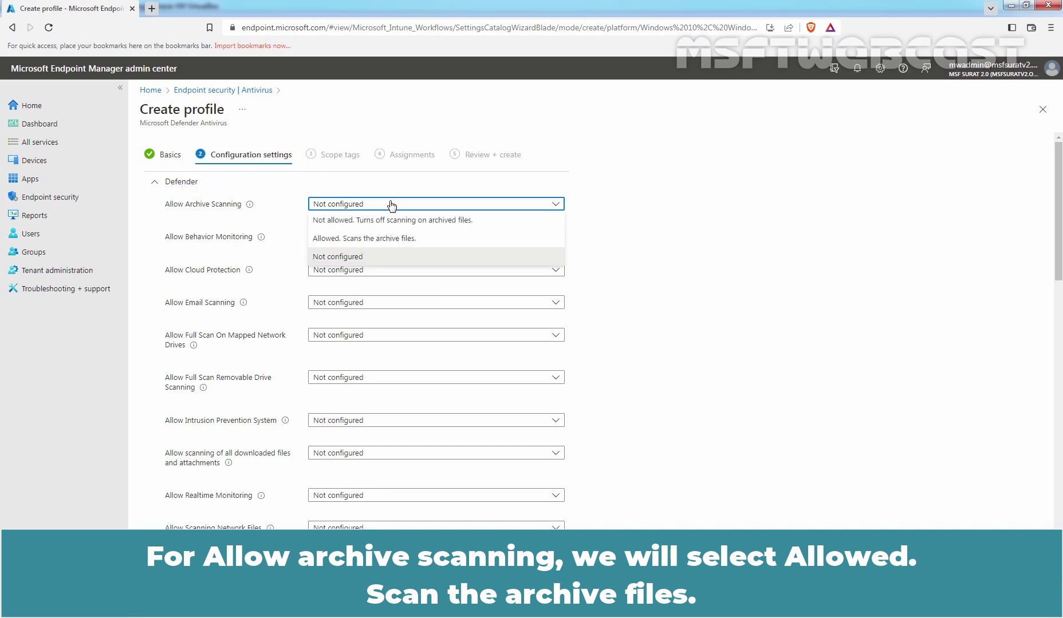
pyautogui.click(366, 239)
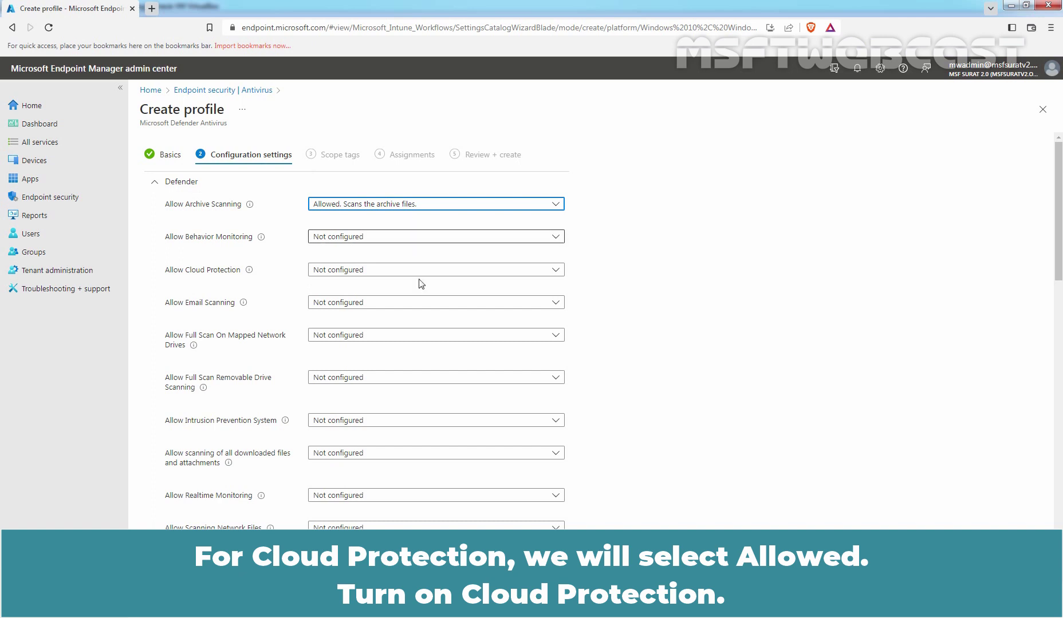
pyautogui.click(362, 271)
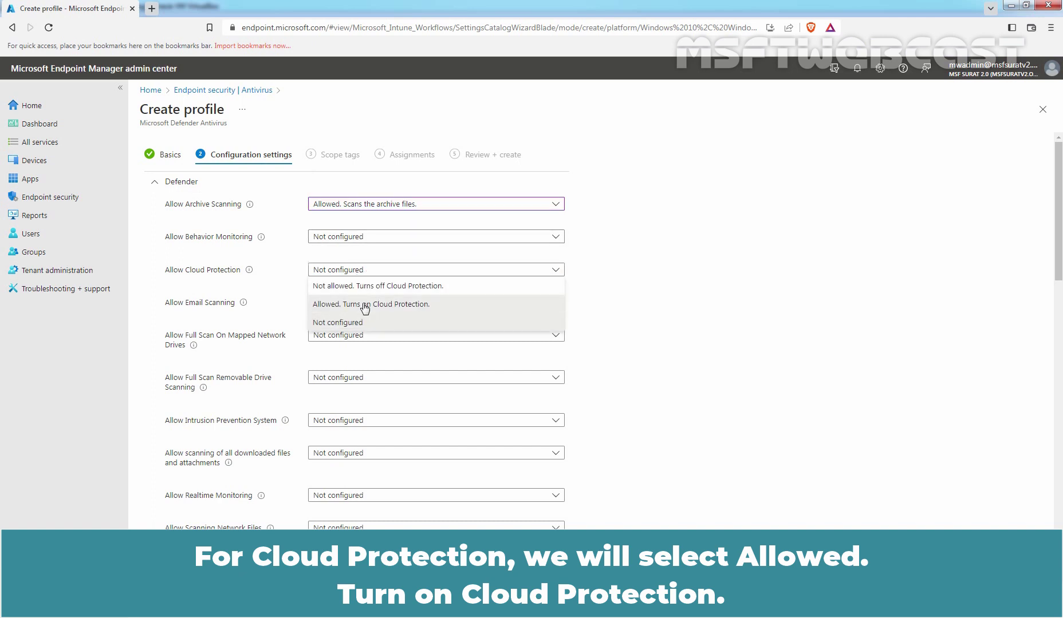
pyautogui.click(343, 304)
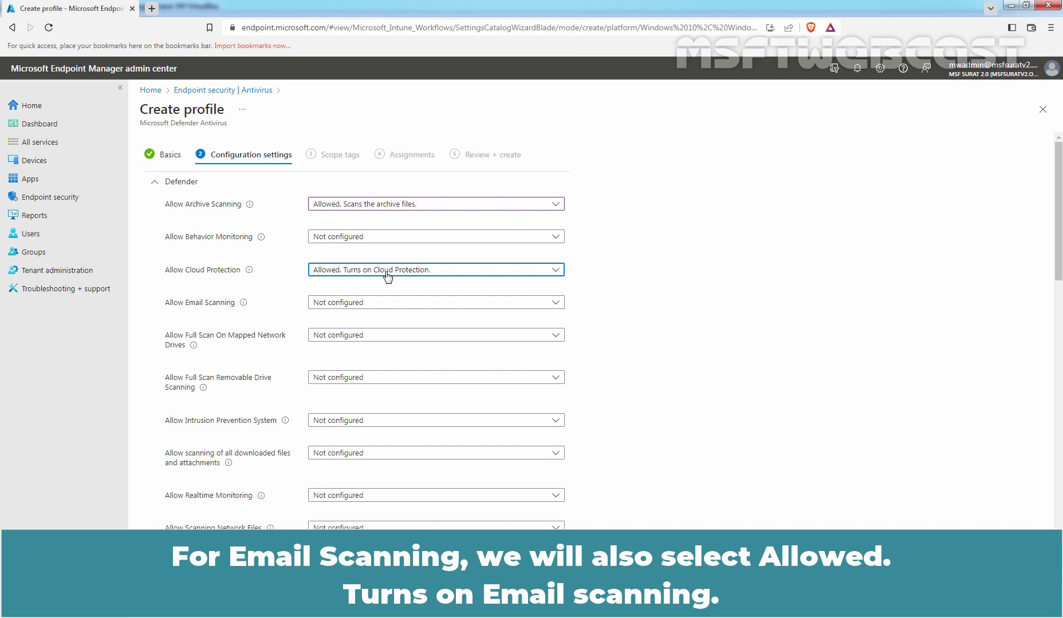
pyautogui.click(353, 307)
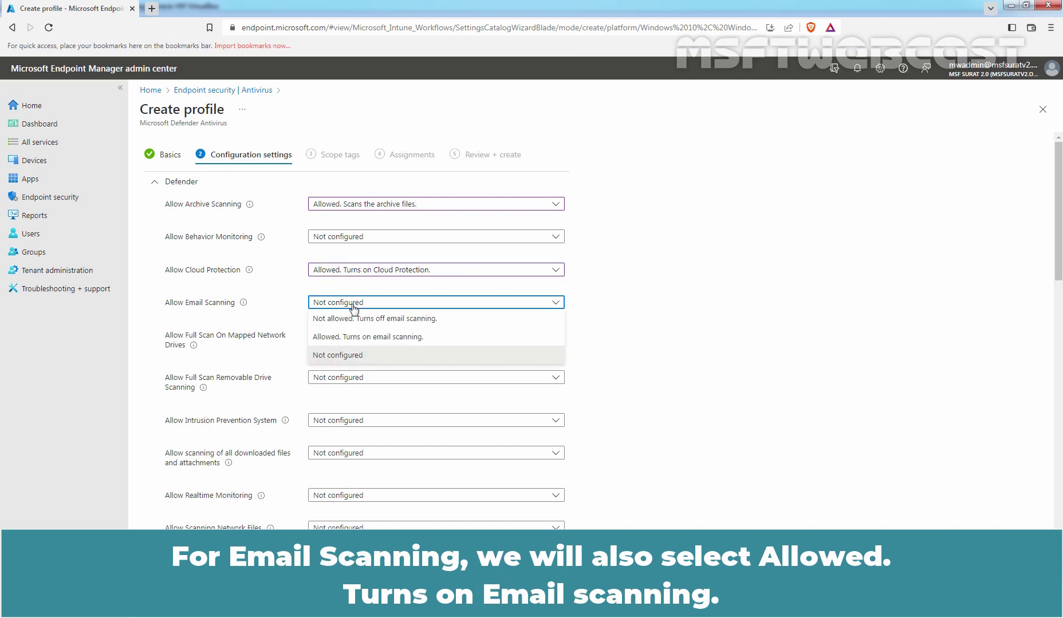
pyautogui.click(348, 339)
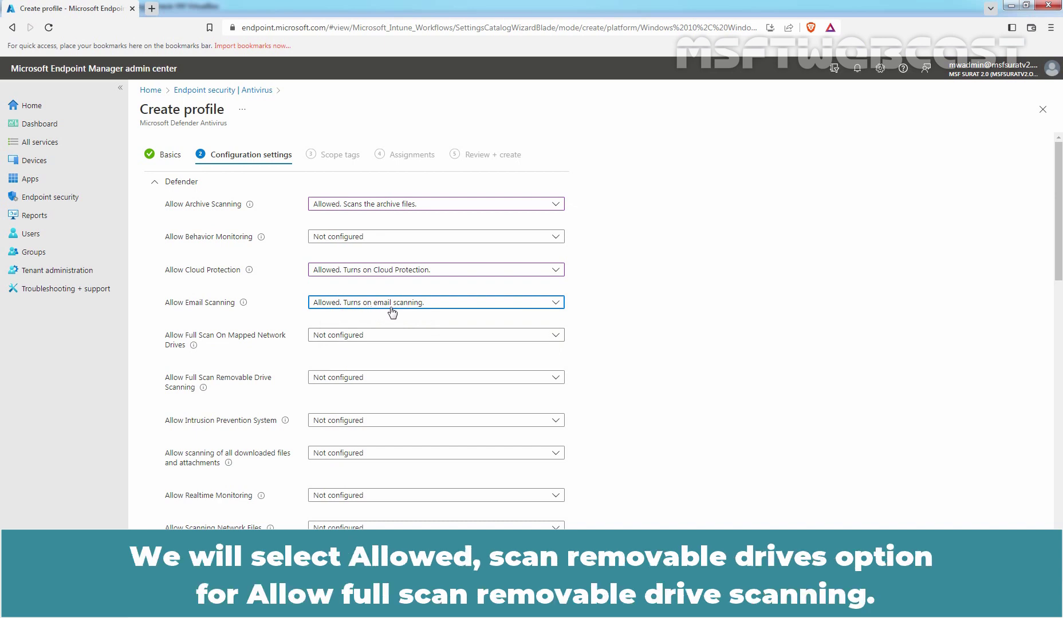
# - Allow removable drive full scanning, intrusion prevention, downloaded file scanning and real-time monitoring
pyautogui.click(385, 379)
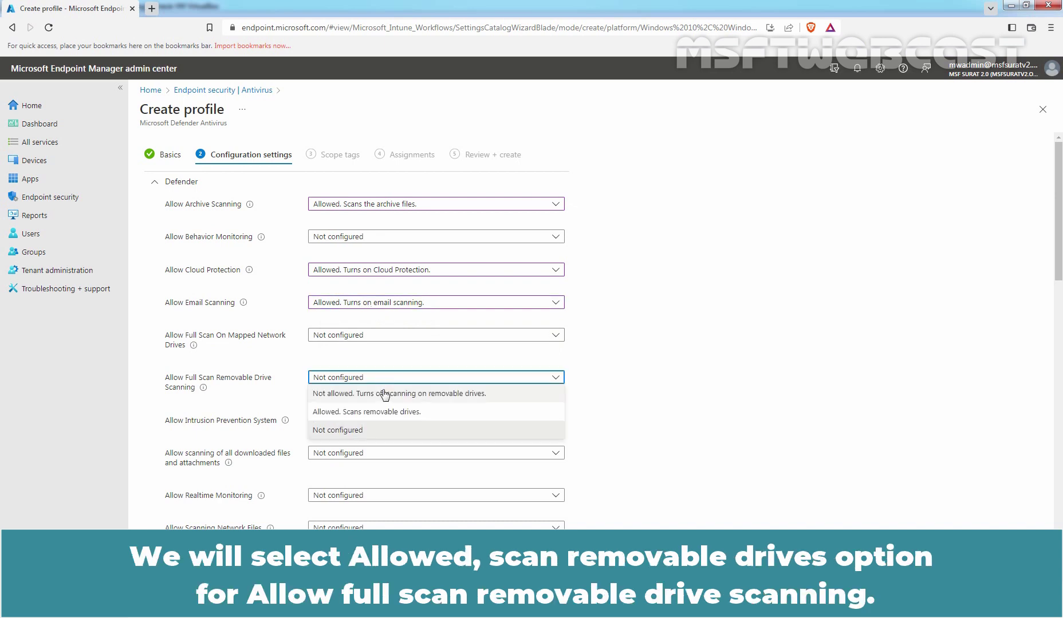
pyautogui.click(361, 412)
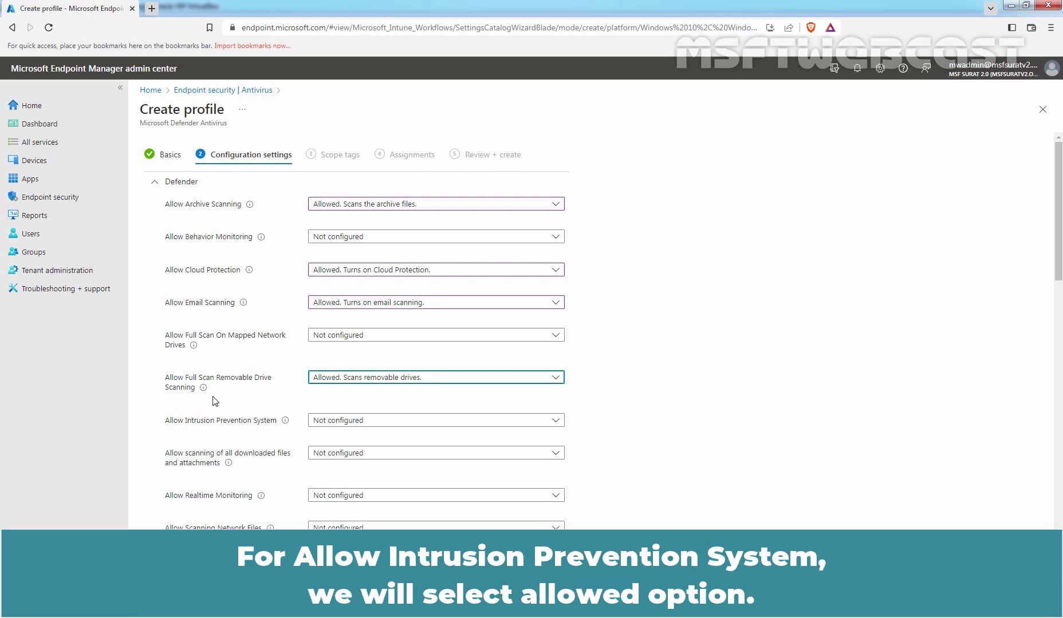
pyautogui.click(337, 422)
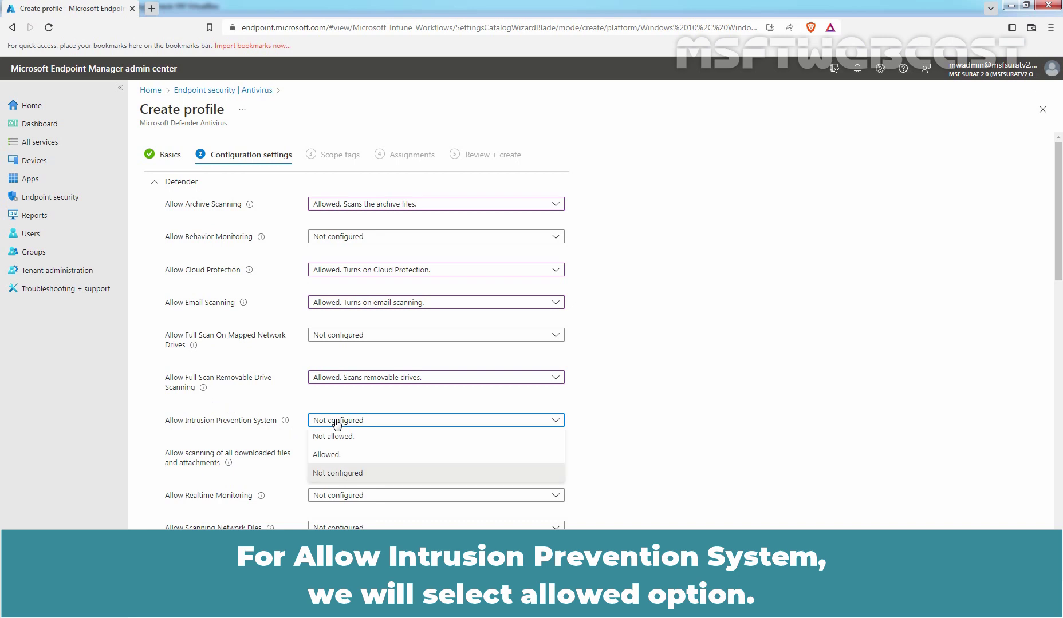
pyautogui.click(335, 454)
pyautogui.click(333, 456)
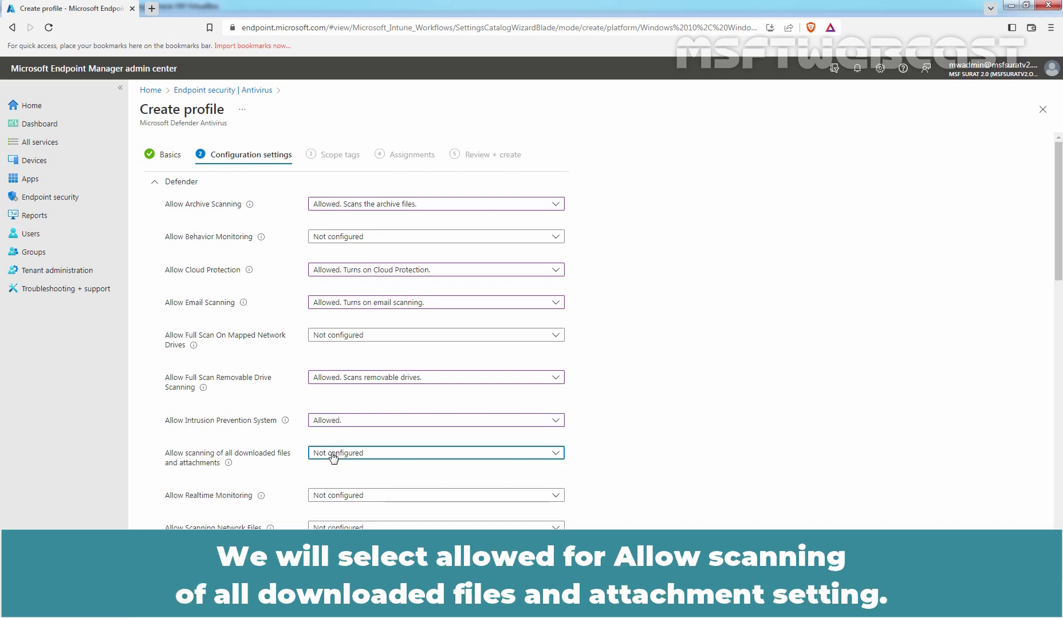
pyautogui.click(333, 455)
pyautogui.click(324, 489)
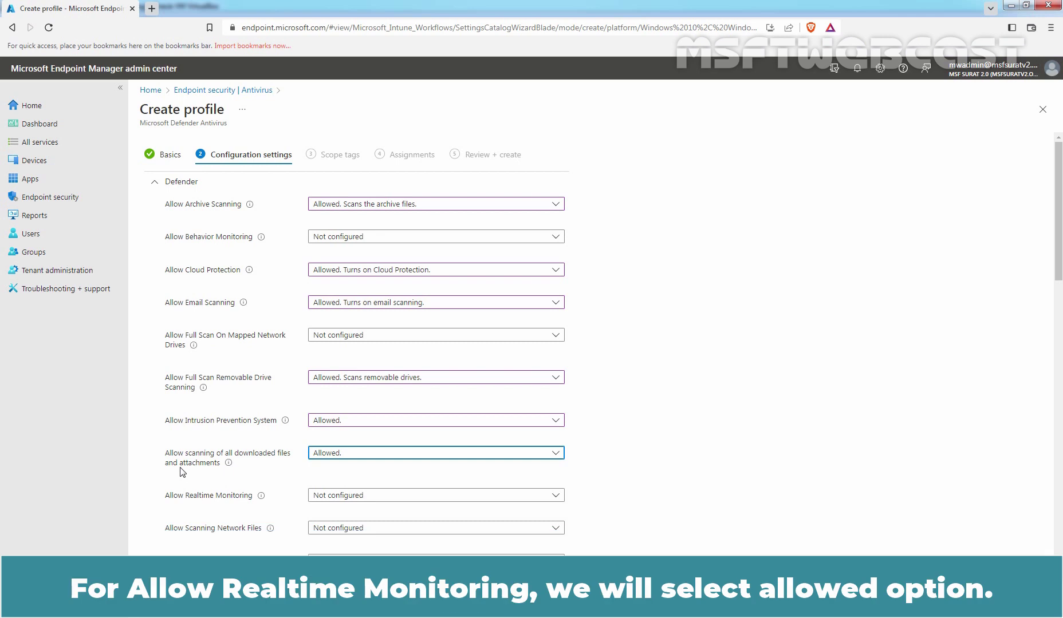
pyautogui.click(337, 496)
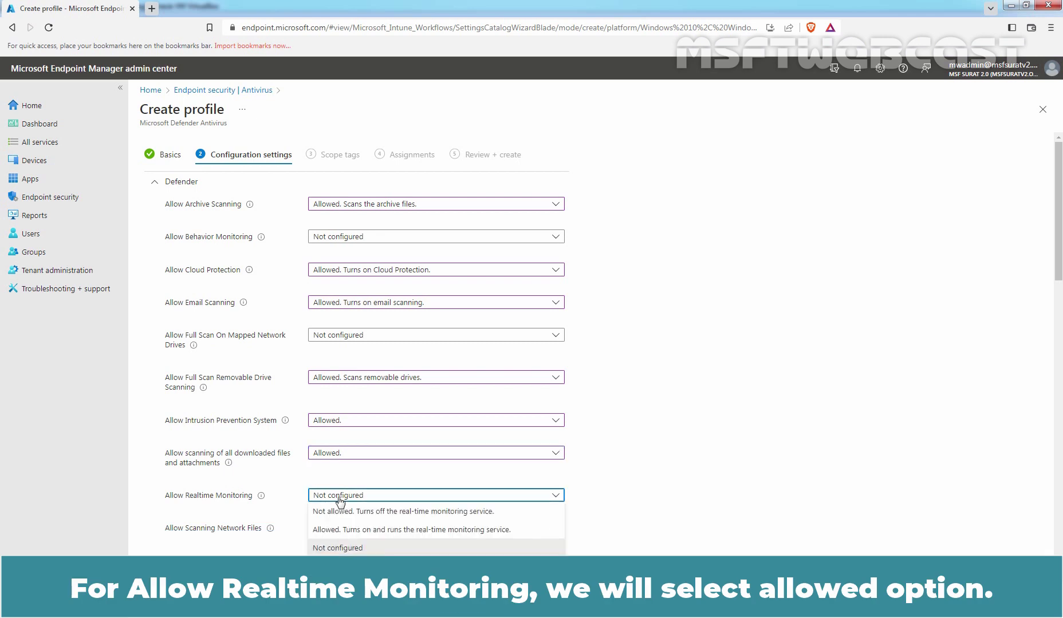
pyautogui.click(339, 530)
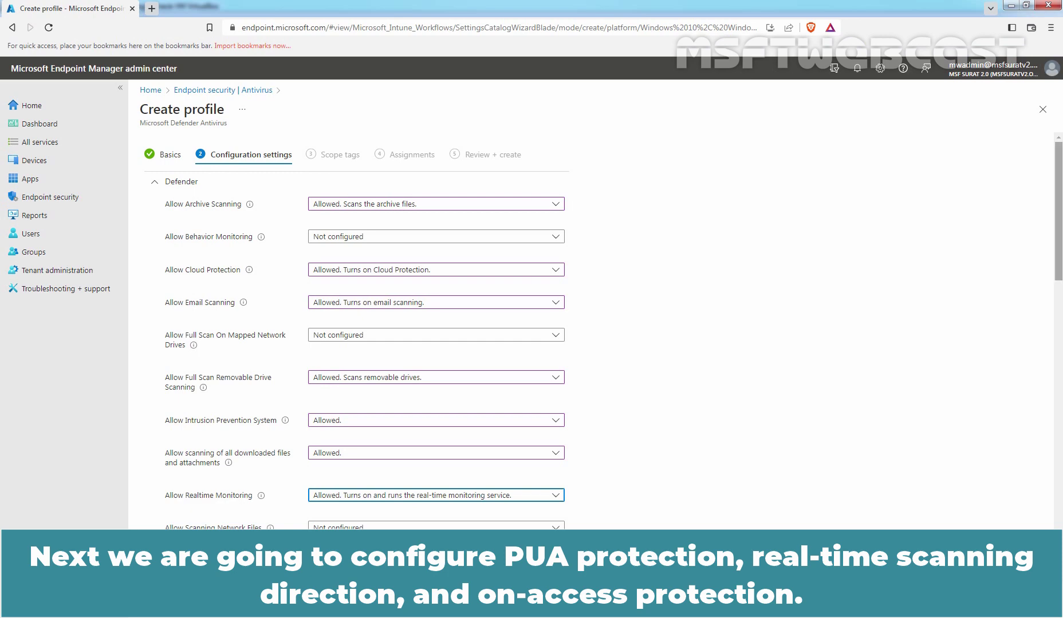
# - Turn PUA Protection on, scan direction to monitor all files, on-access protection Allowed, then continue
pyautogui.moveTo(1061, 188); pyautogui.dragTo(1061, 437)
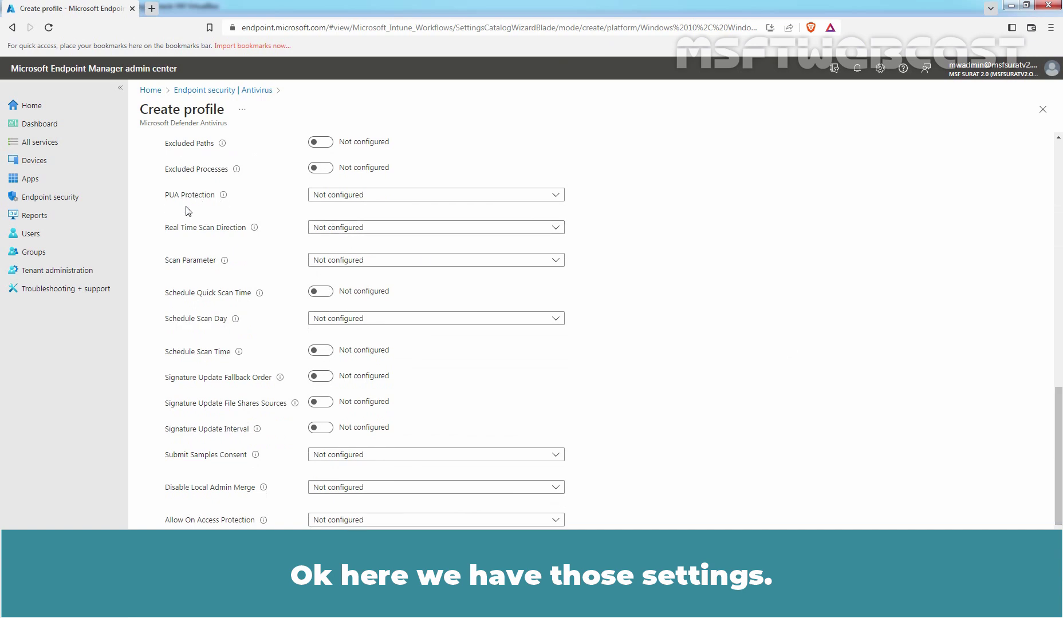
pyautogui.click(314, 195)
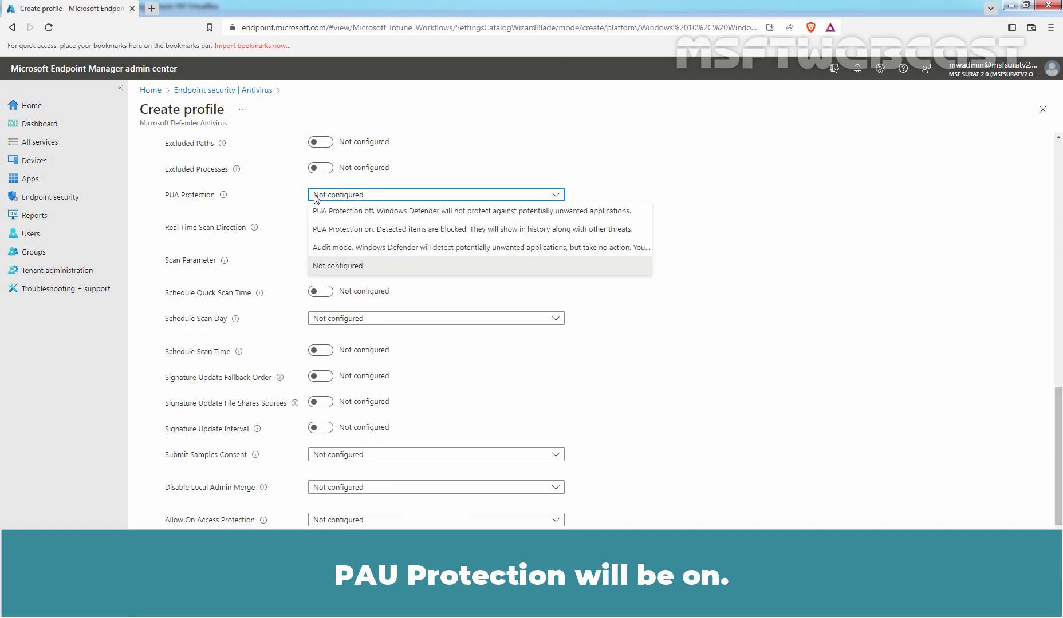
pyautogui.click(342, 229)
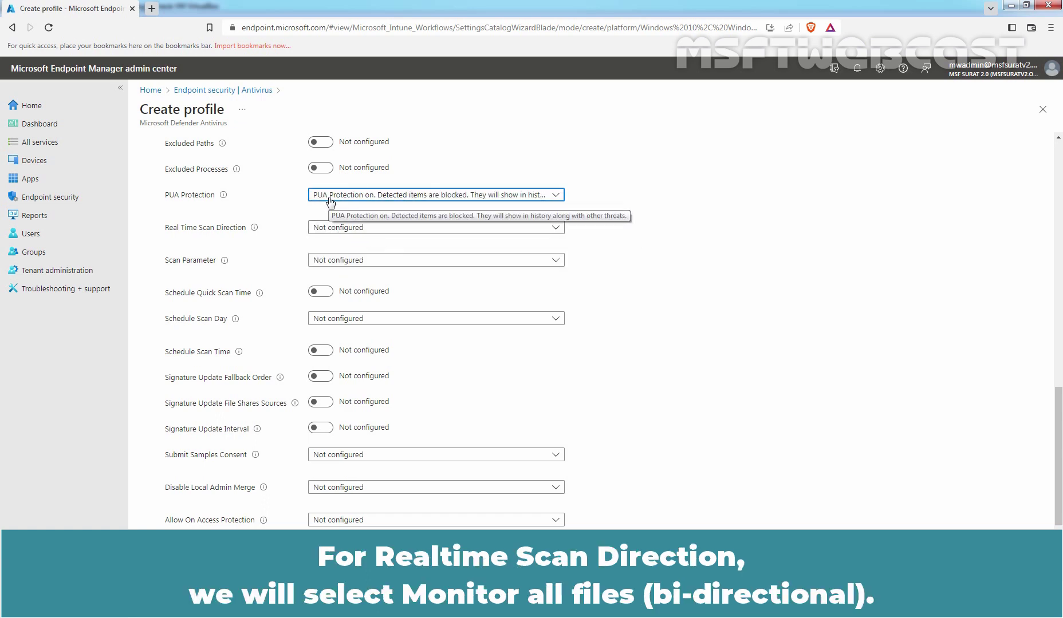
pyautogui.click(350, 227)
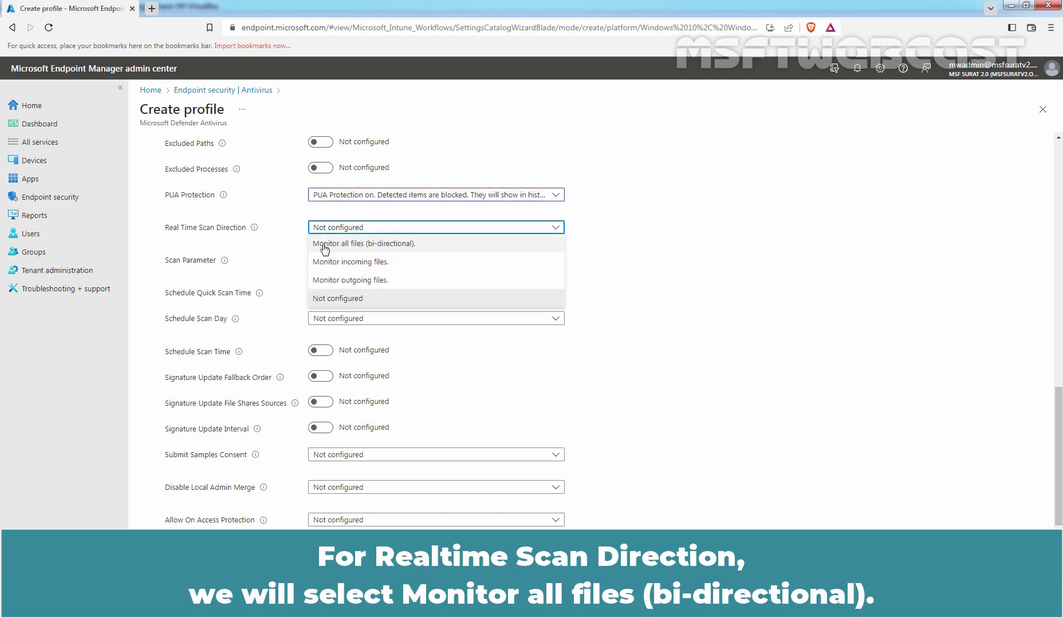
pyautogui.click(360, 245)
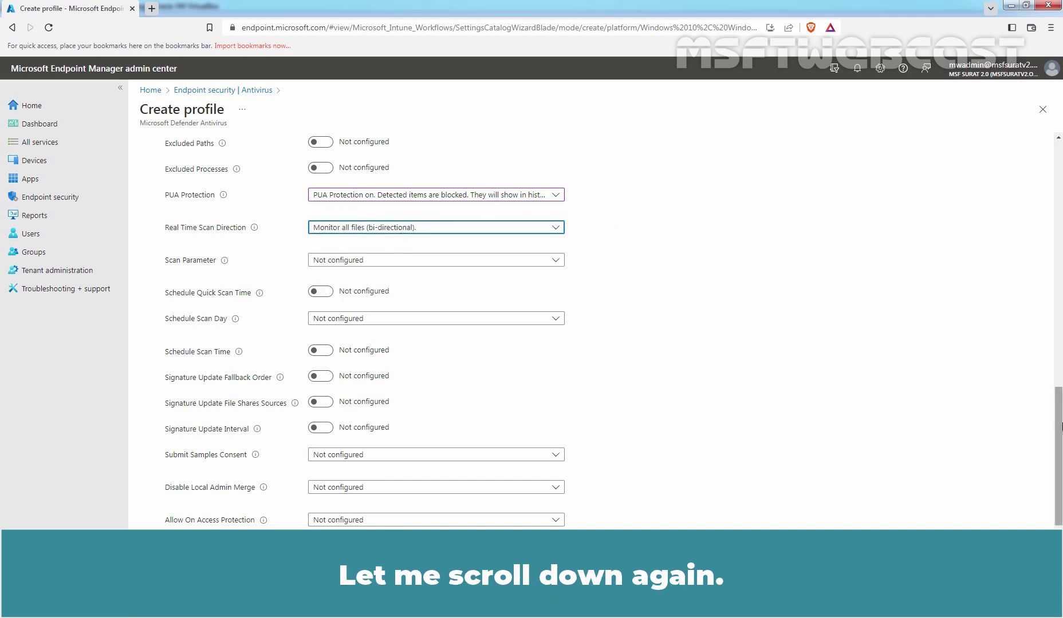
pyautogui.scroll(-3, 493, 282)
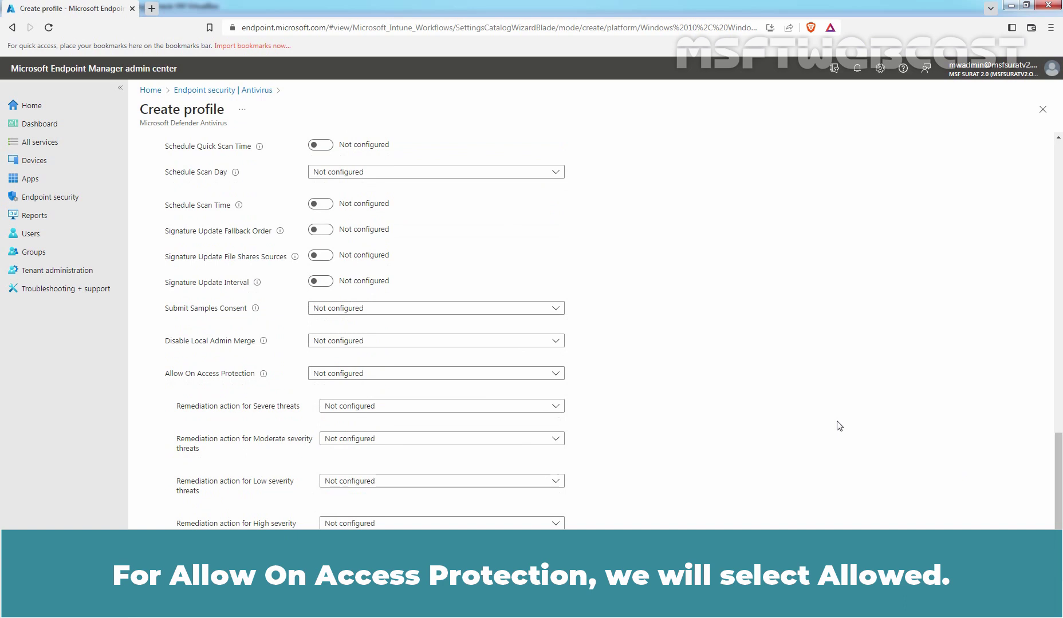
pyautogui.click(371, 375)
pyautogui.click(326, 408)
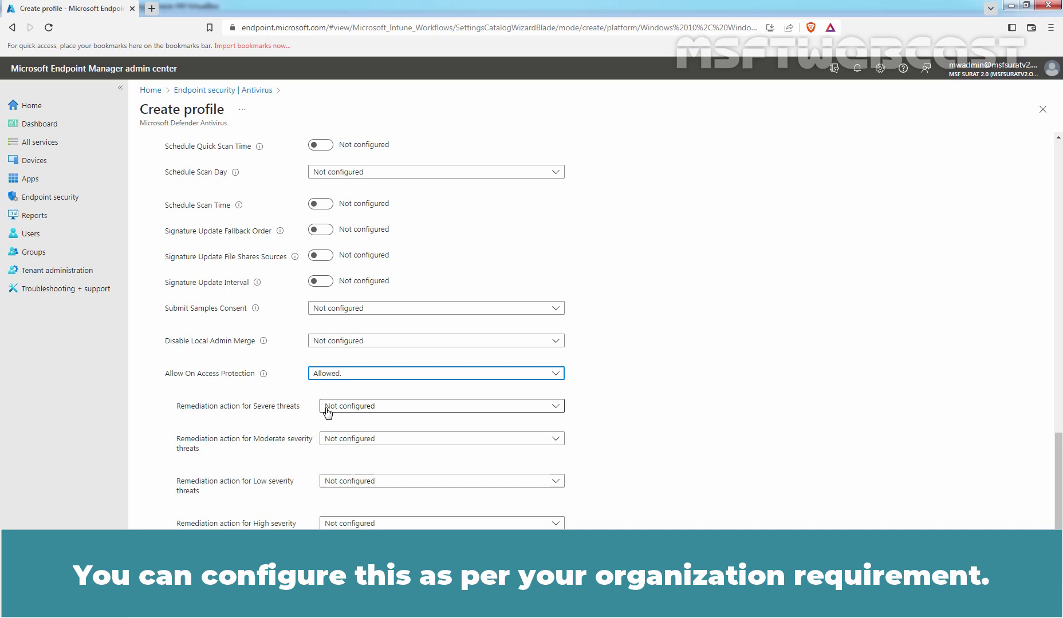
pyautogui.click(226, 601)
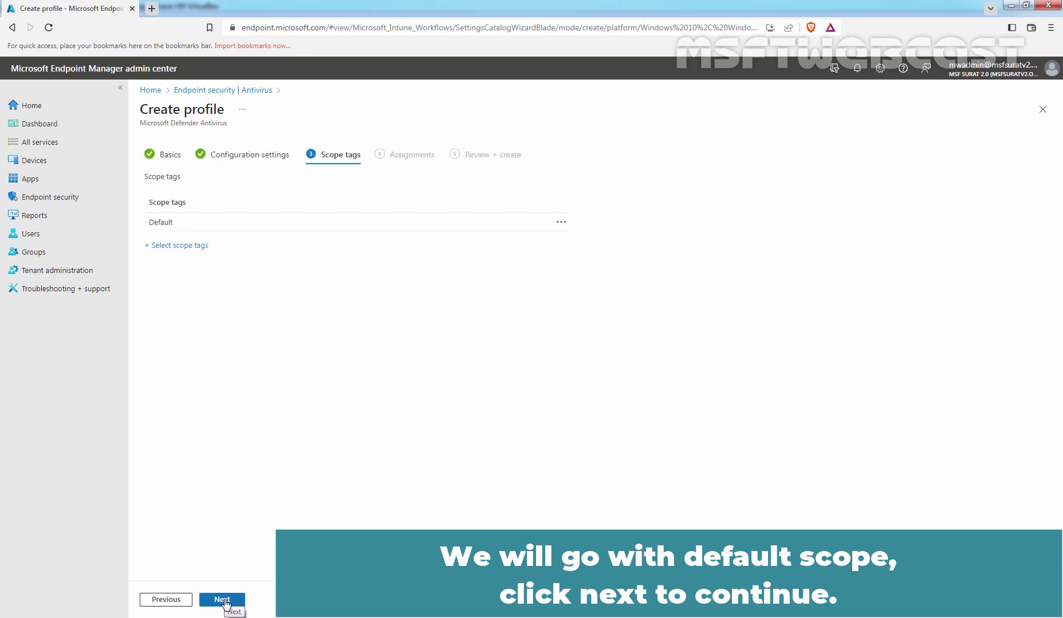
# - Keep the Default scope tag, include the Test_WinClient group, and proceed to Review + create
pyautogui.click(223, 600)
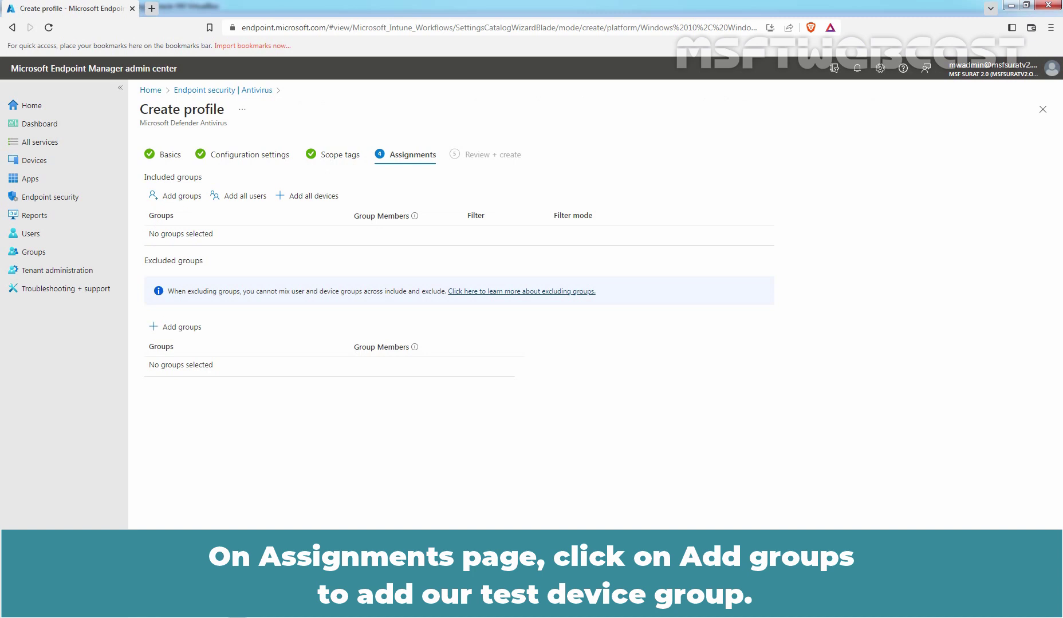
pyautogui.click(180, 197)
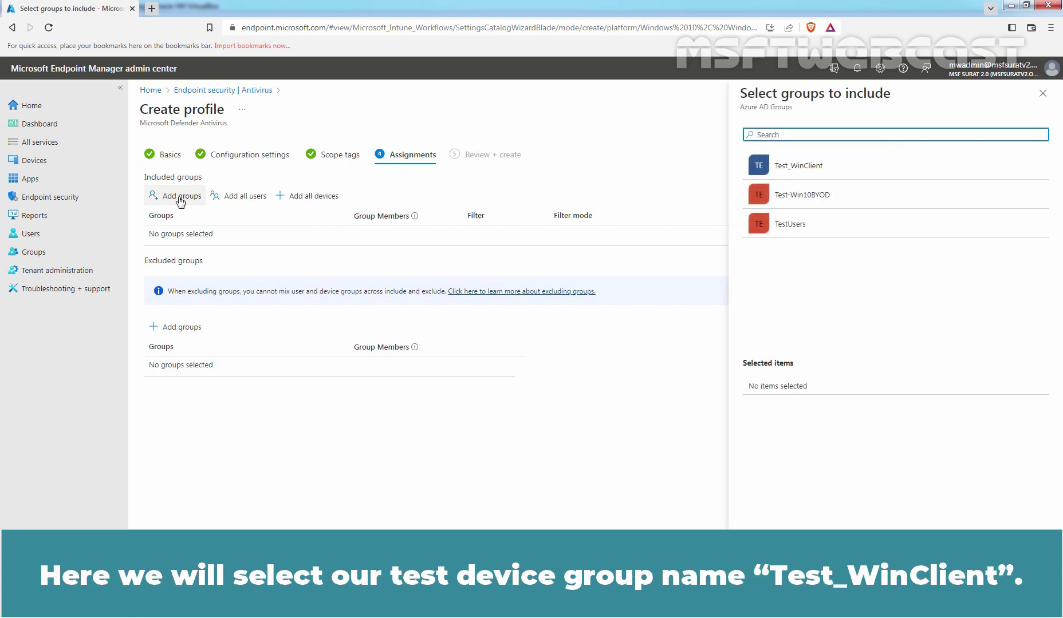
pyautogui.click(802, 174)
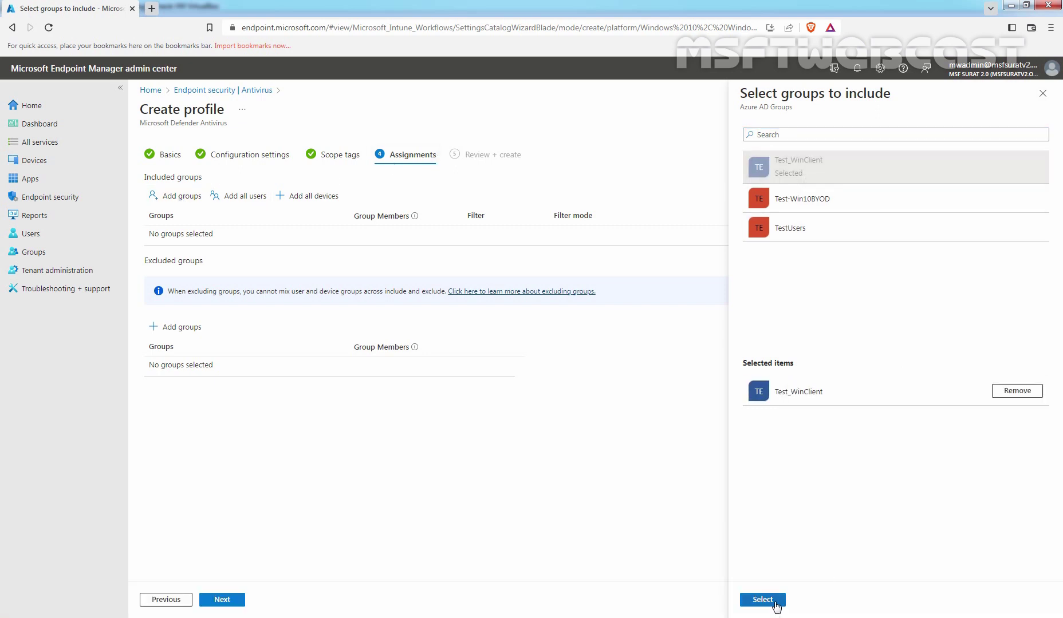
pyautogui.click(763, 600)
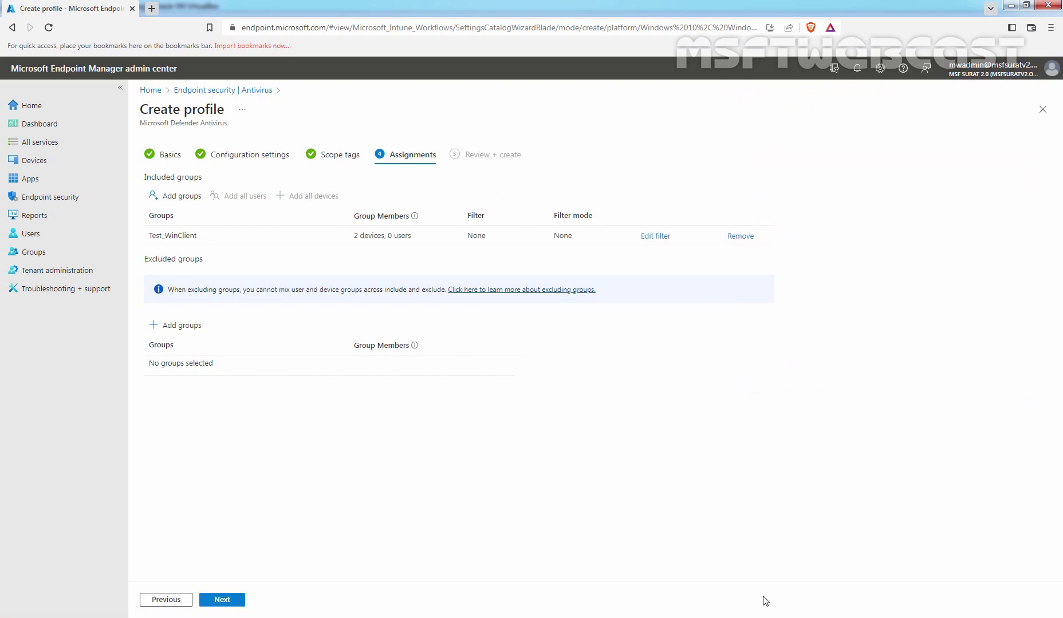
pyautogui.click(221, 601)
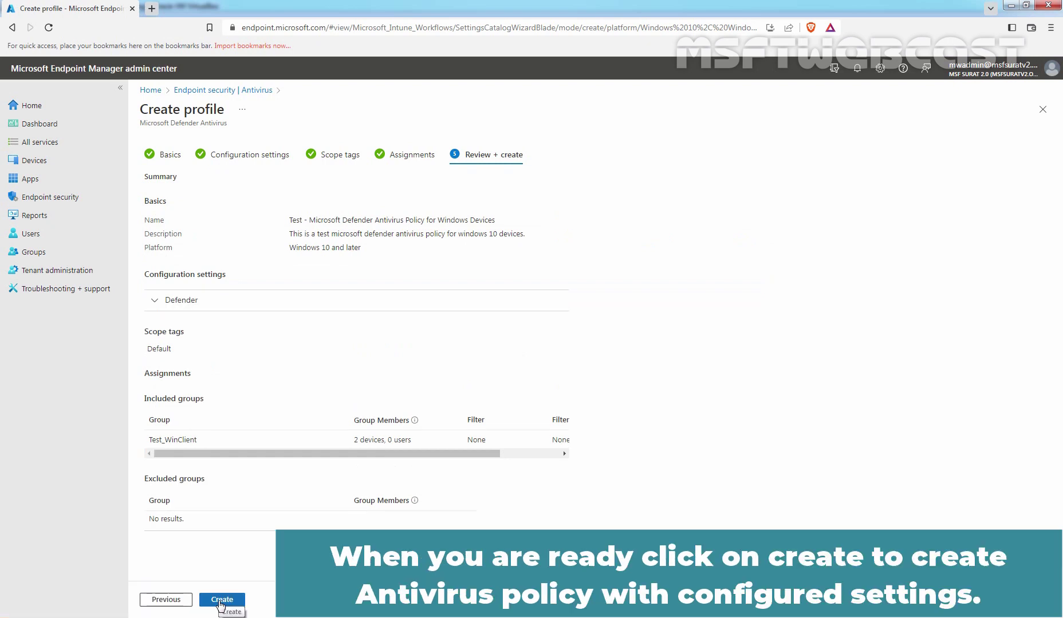
# - Create the Microsoft Defender Antivirus policy from the Review + create summary
pyautogui.click(221, 601)
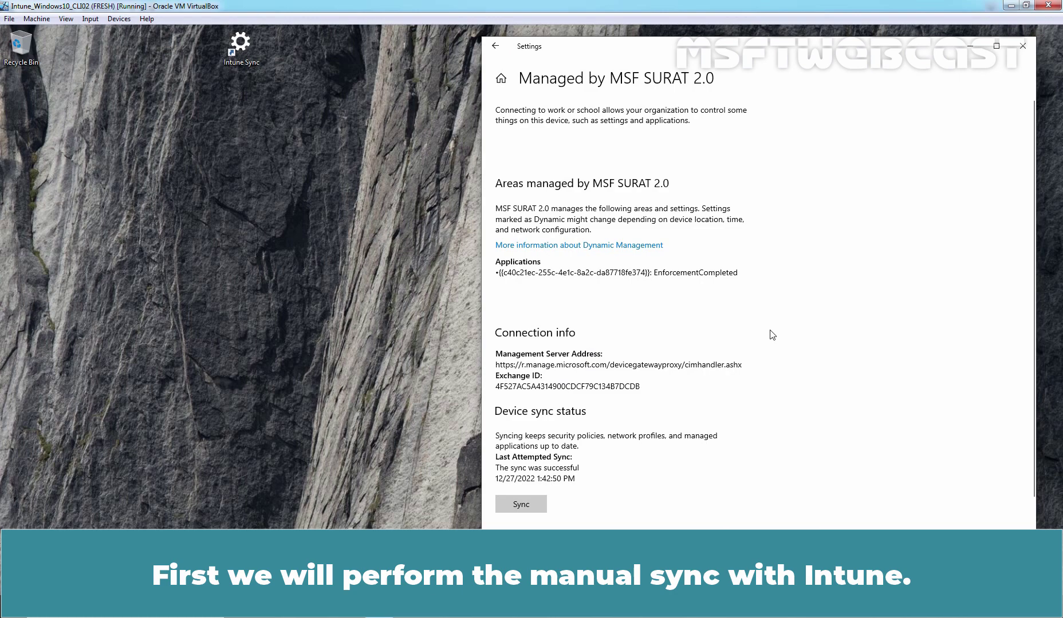
# - Sync the Windows 10 VM with Intune from Access work or school's Managed by page
pyautogui.click(518, 505)
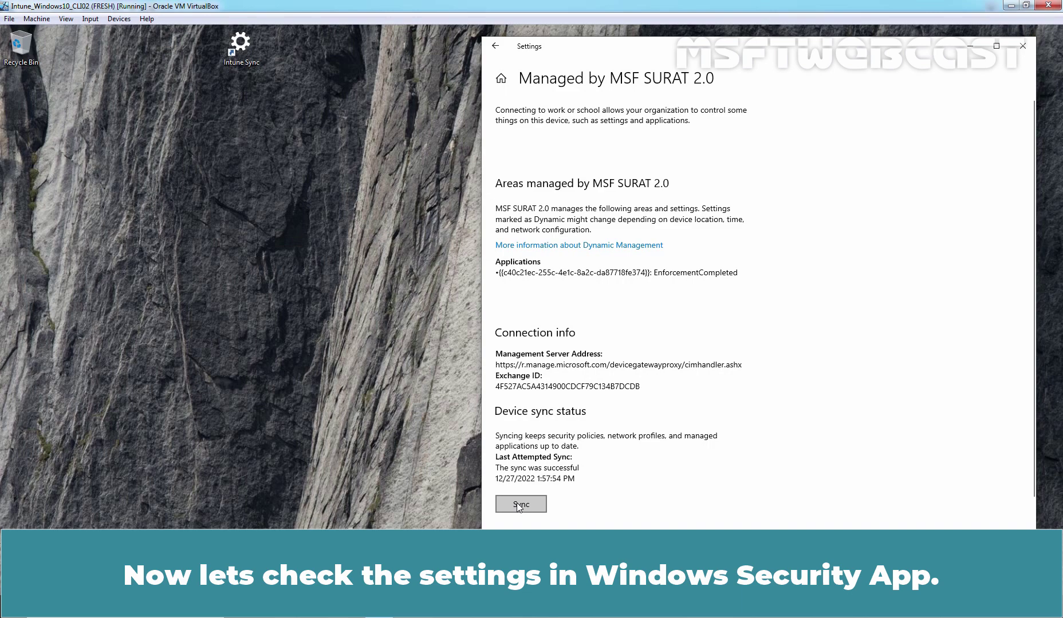
# - Search 'sec' to launch Windows Security and open the Virus & threat protection settings page
pyautogui.press('super+s')
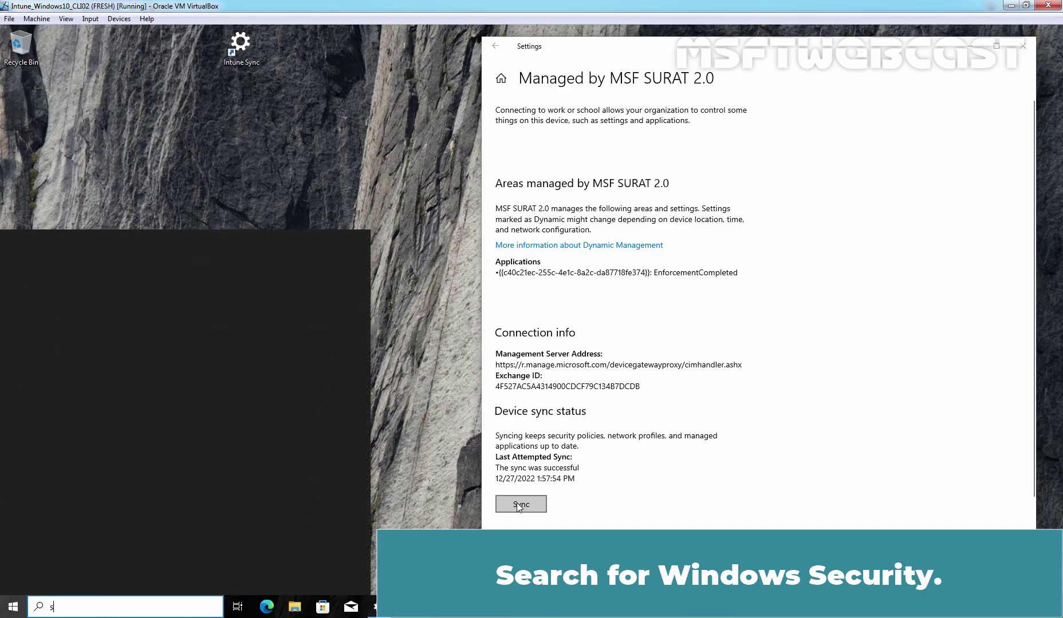
pyautogui.write('sec')
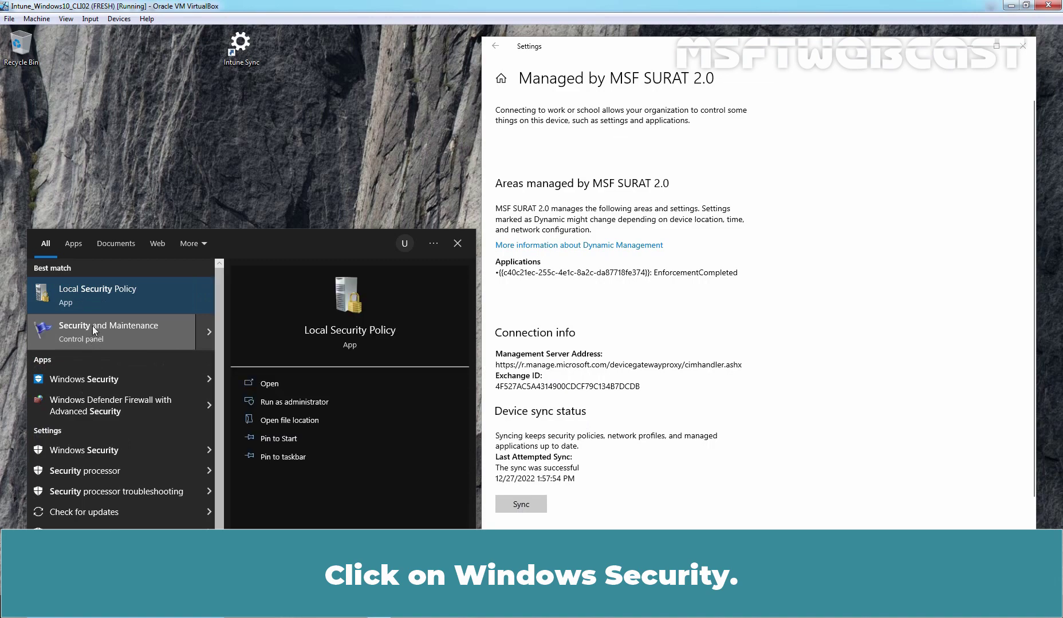
pyautogui.click(100, 379)
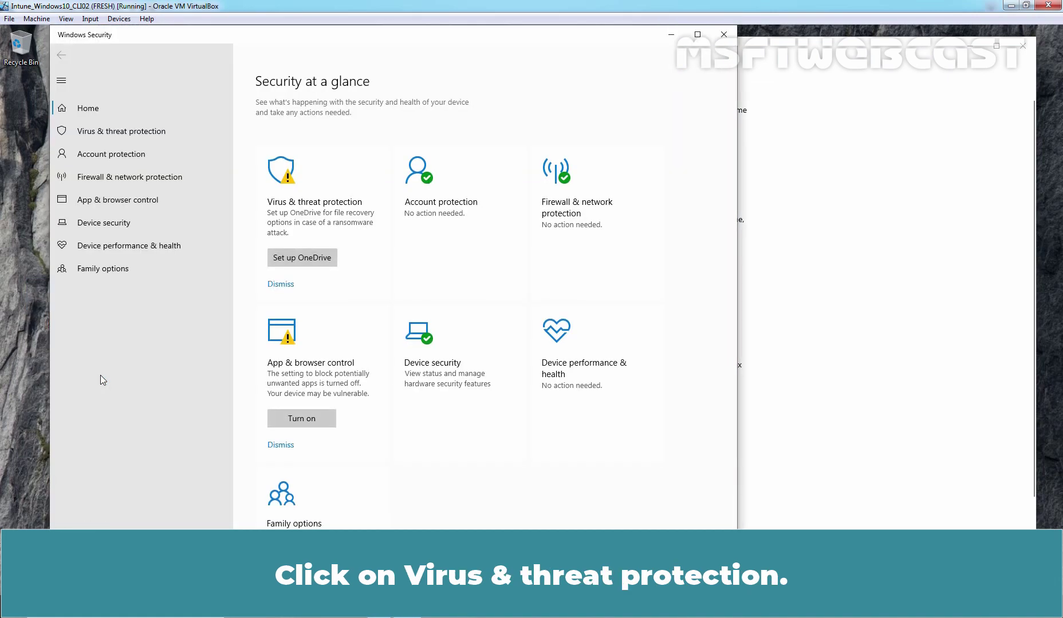
pyautogui.click(116, 126)
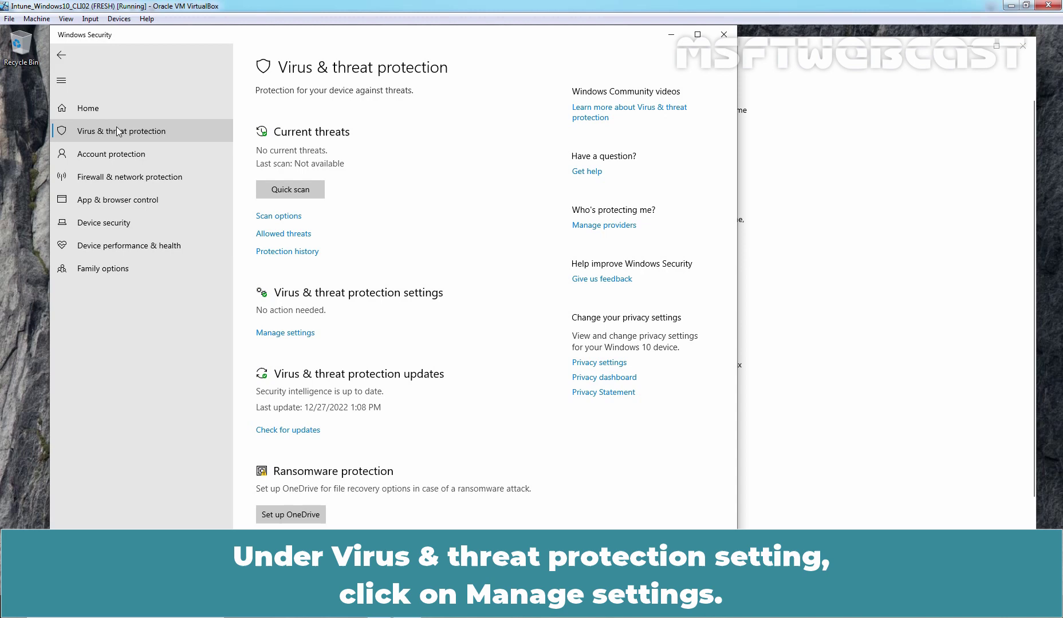
pyautogui.click(283, 334)
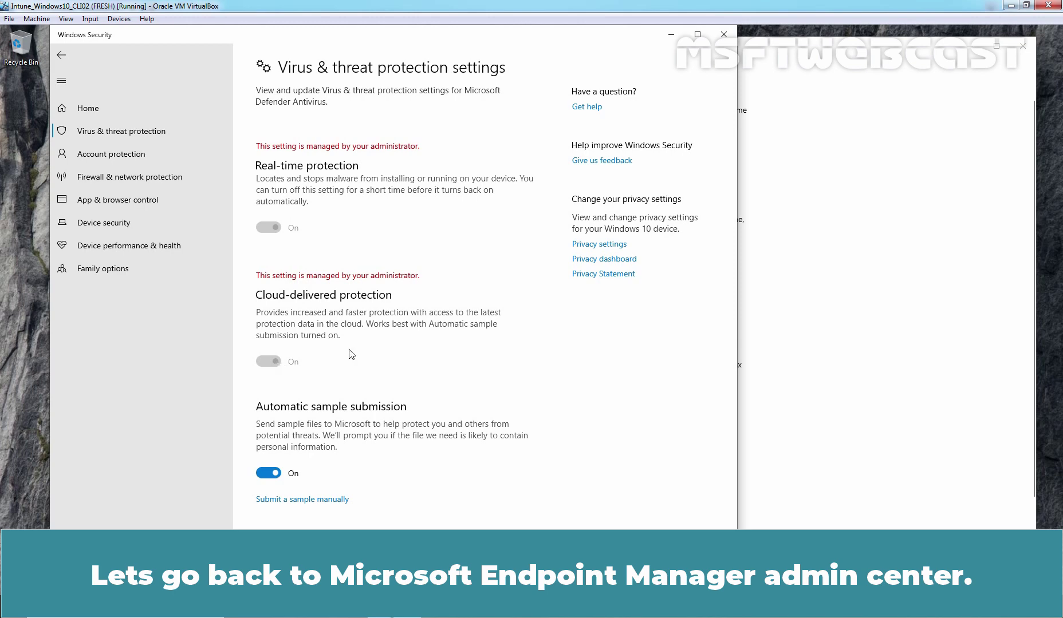
# - Run another Intune sync from the Windows 10 VM's device management settings
pyautogui.click(800, 383)
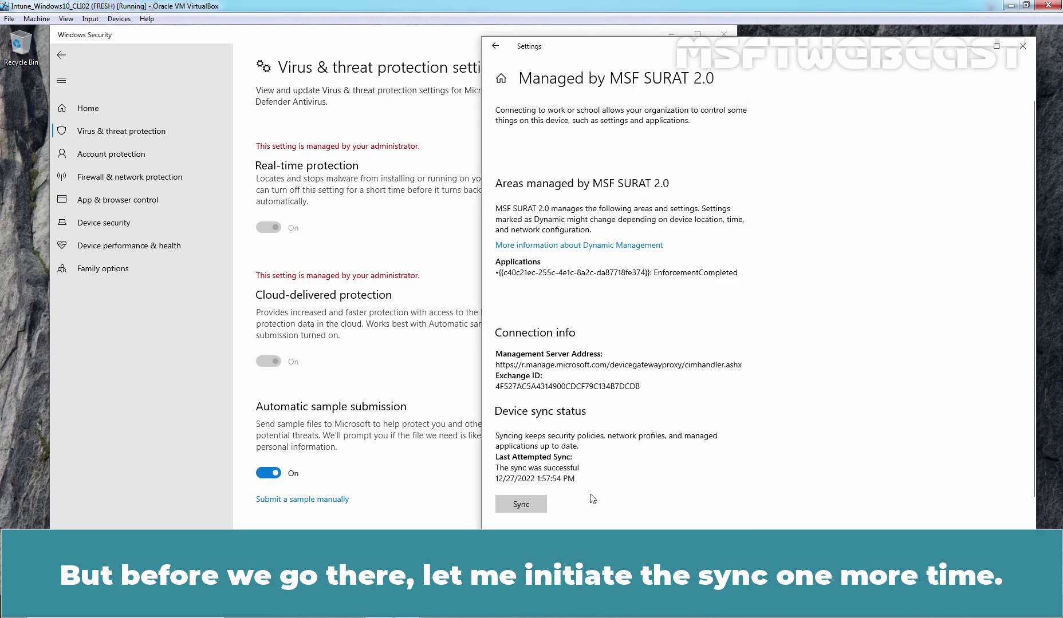
pyautogui.click(519, 505)
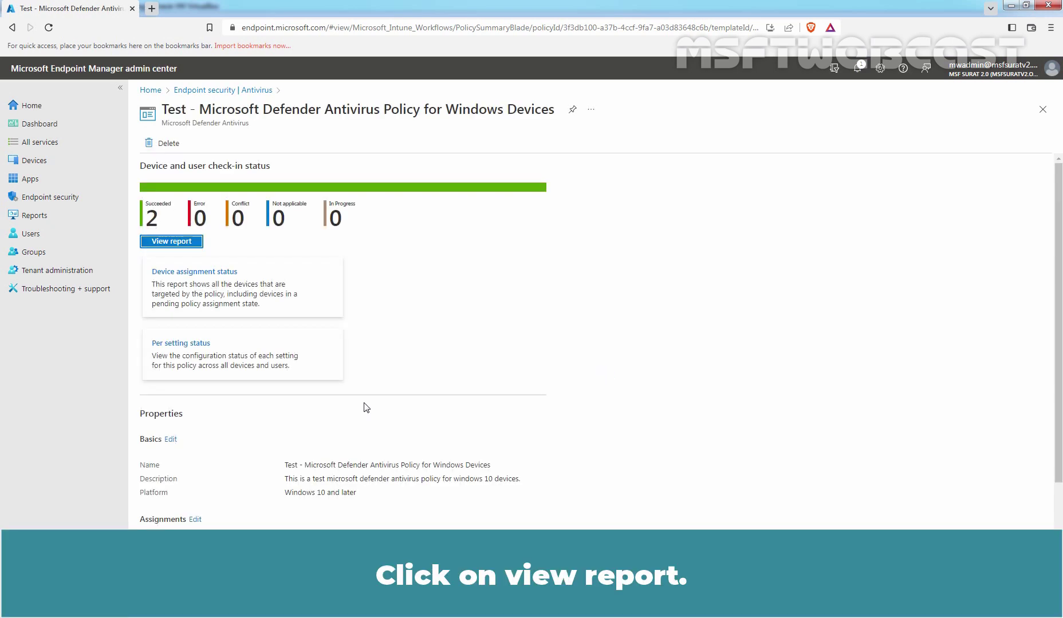
# - Open the Defender antivirus policy's device check-in status report
pyautogui.click(170, 243)
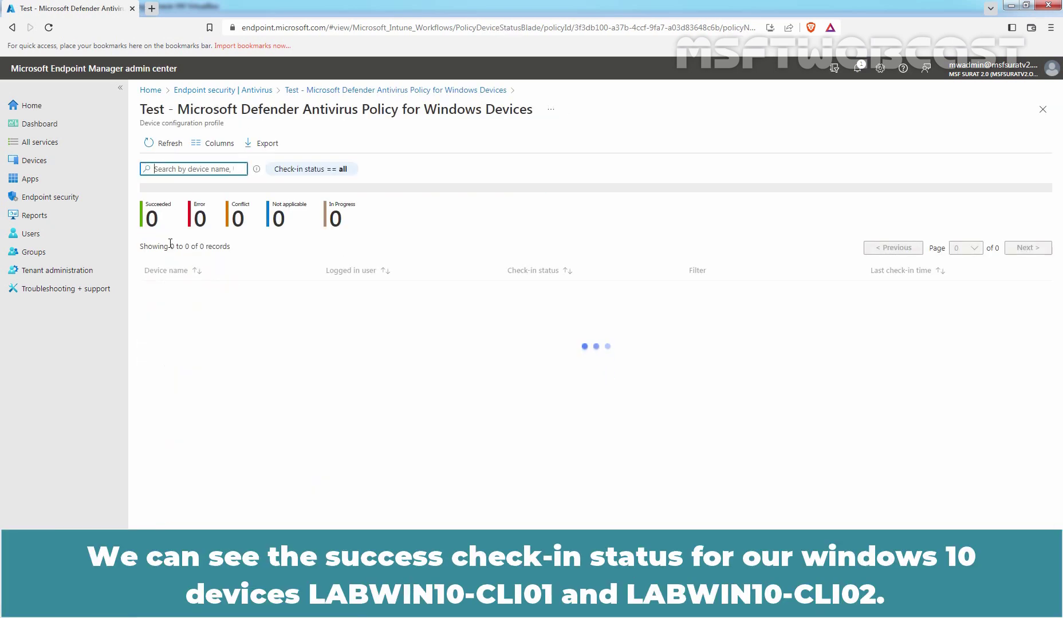